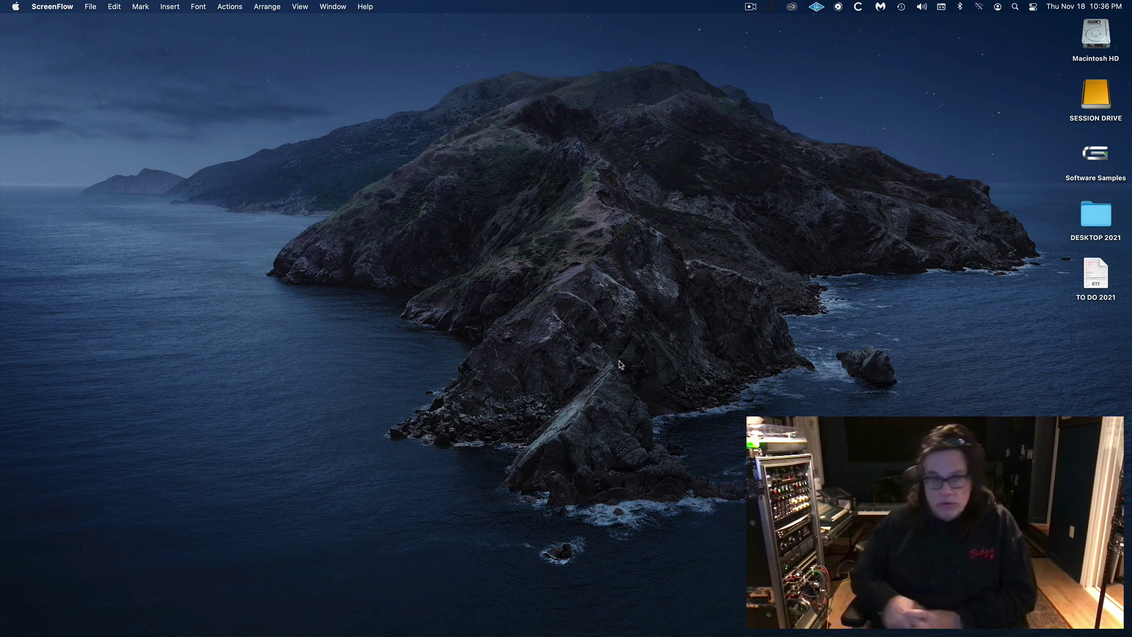
View the Mac's system overview in About This Mac and close it
click(17, 10)
click(20, 24)
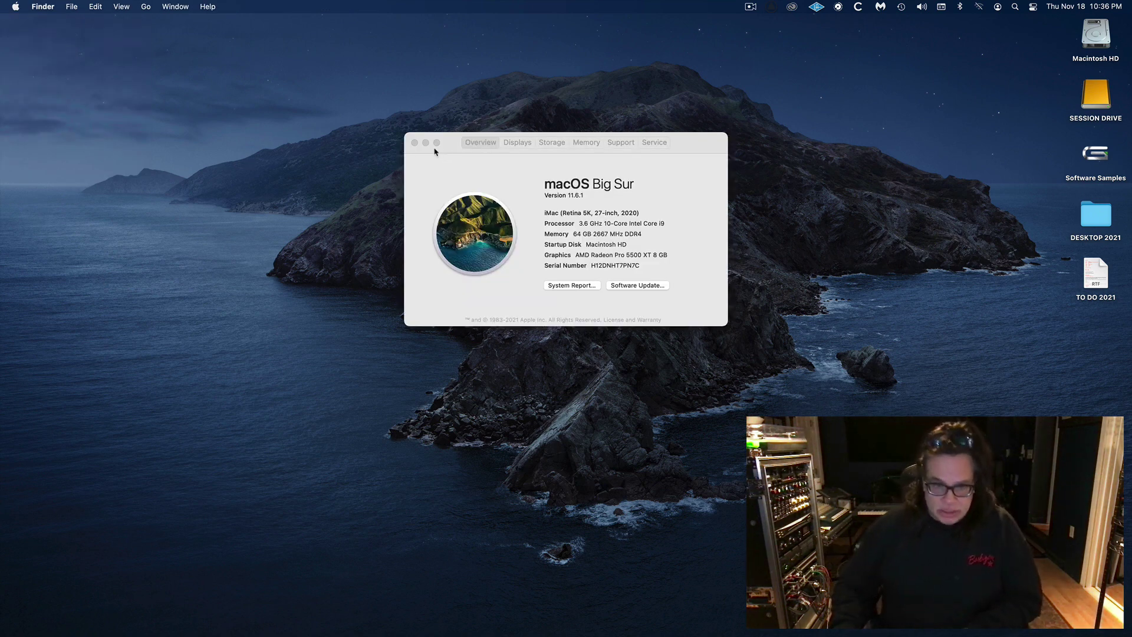
click(416, 143)
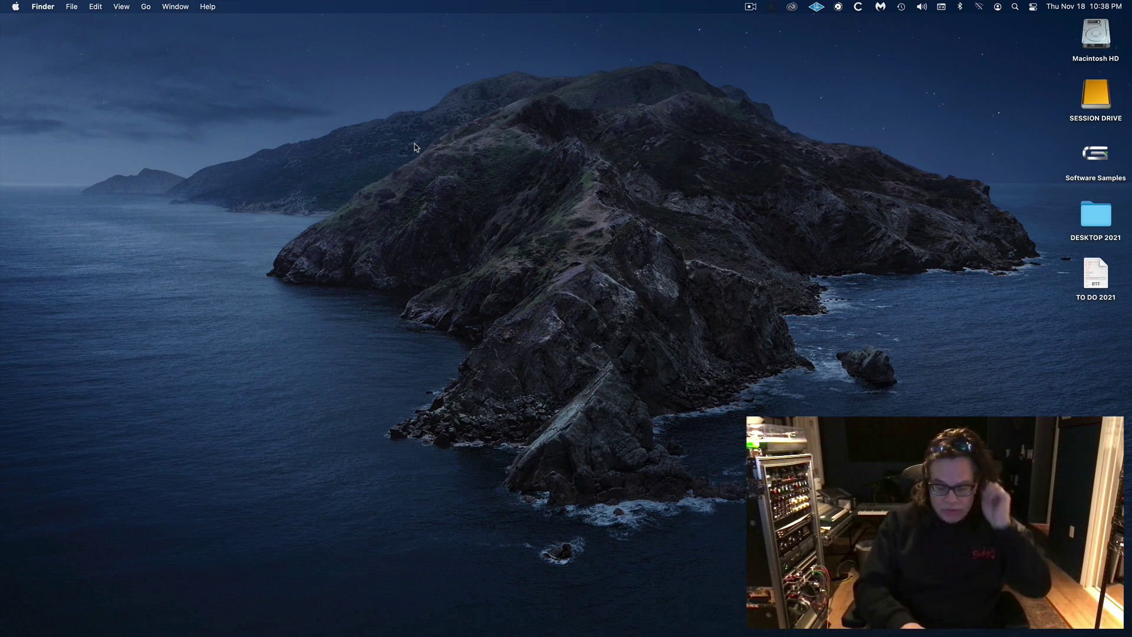
key(XF86AudioRaiseVolume)
key(XF86AudioMute)
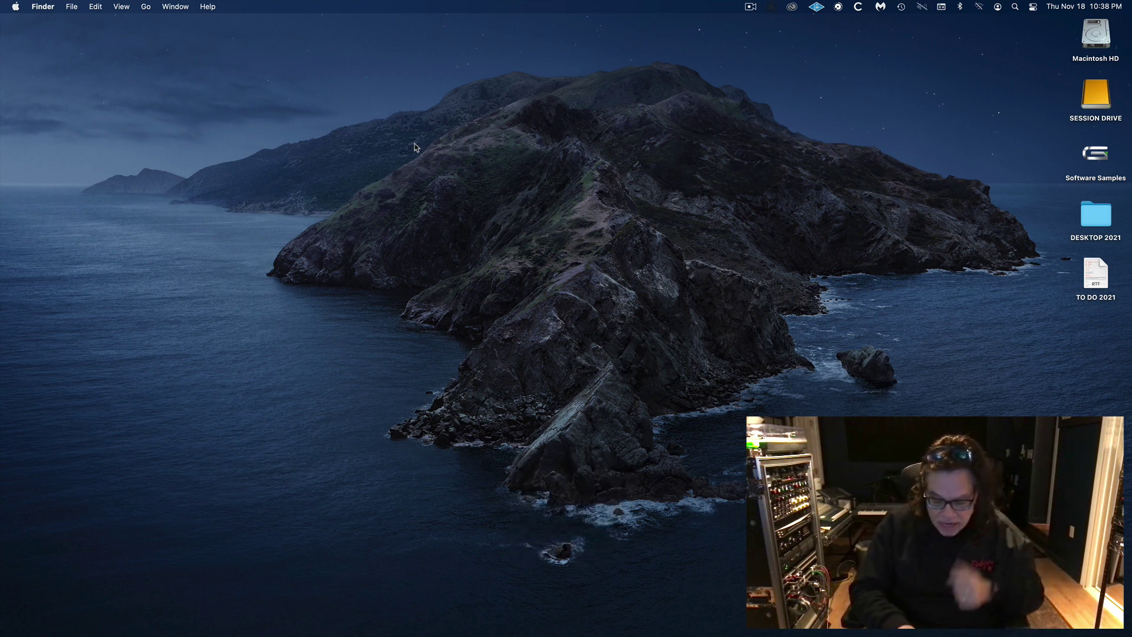
key(XF86AudioMute)
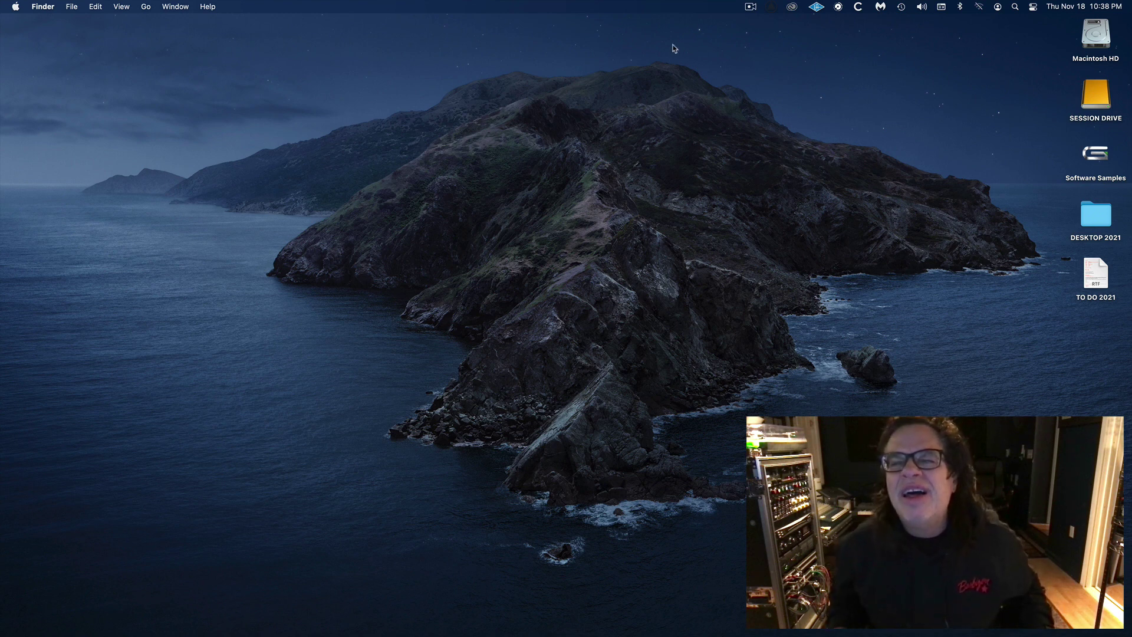
click(772, 7)
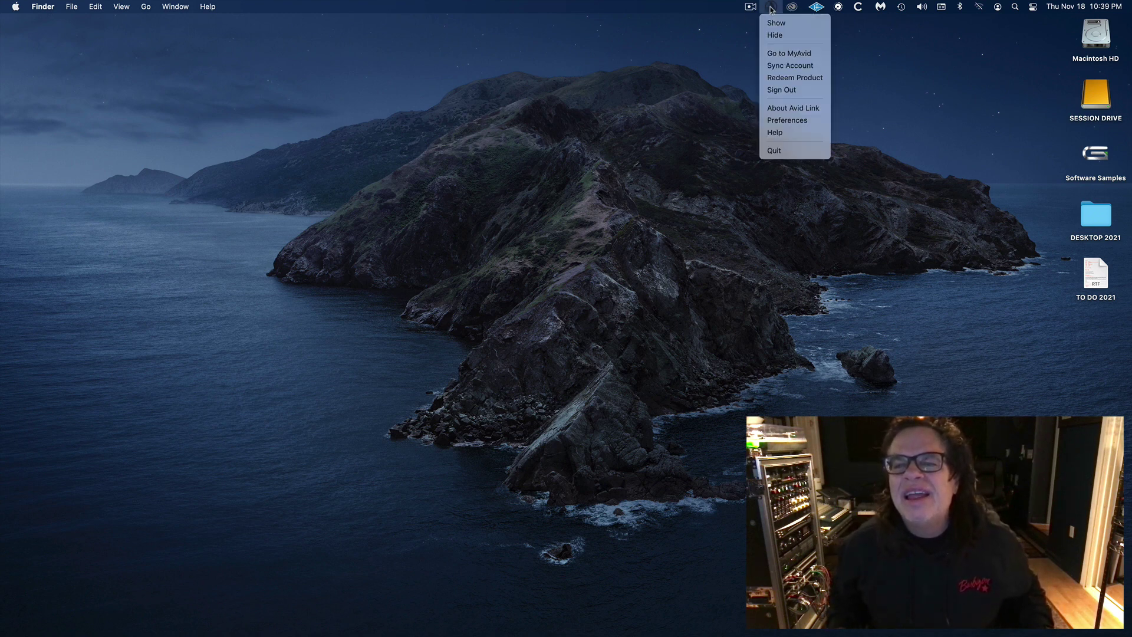
click(717, 57)
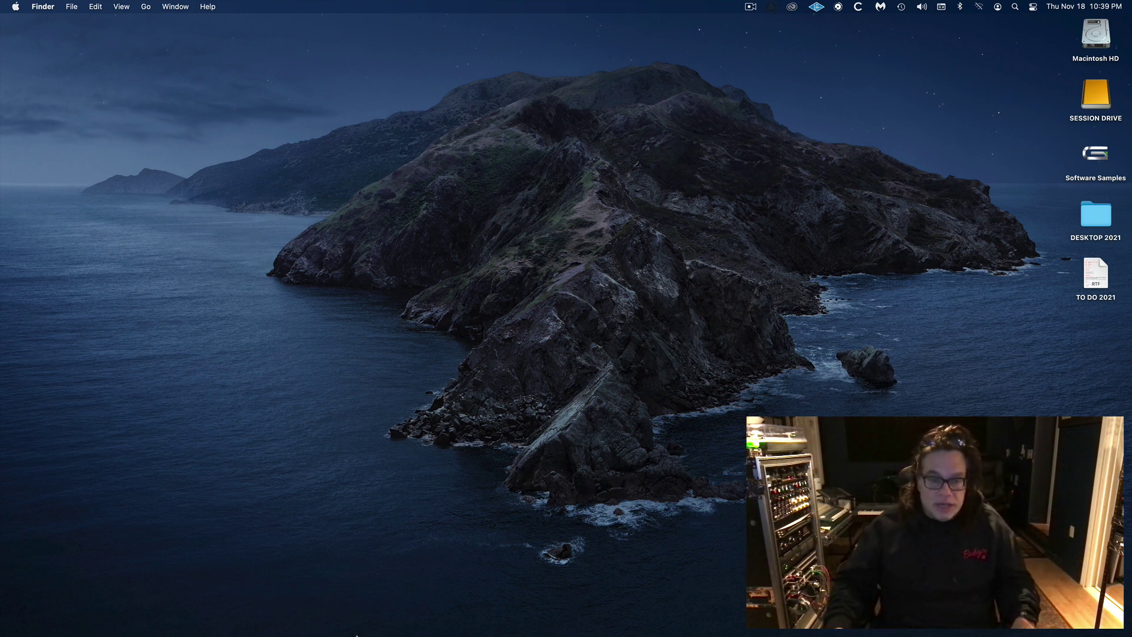
Open System Preferences and inspect the available sound output devices
mouse_move(389, 621)
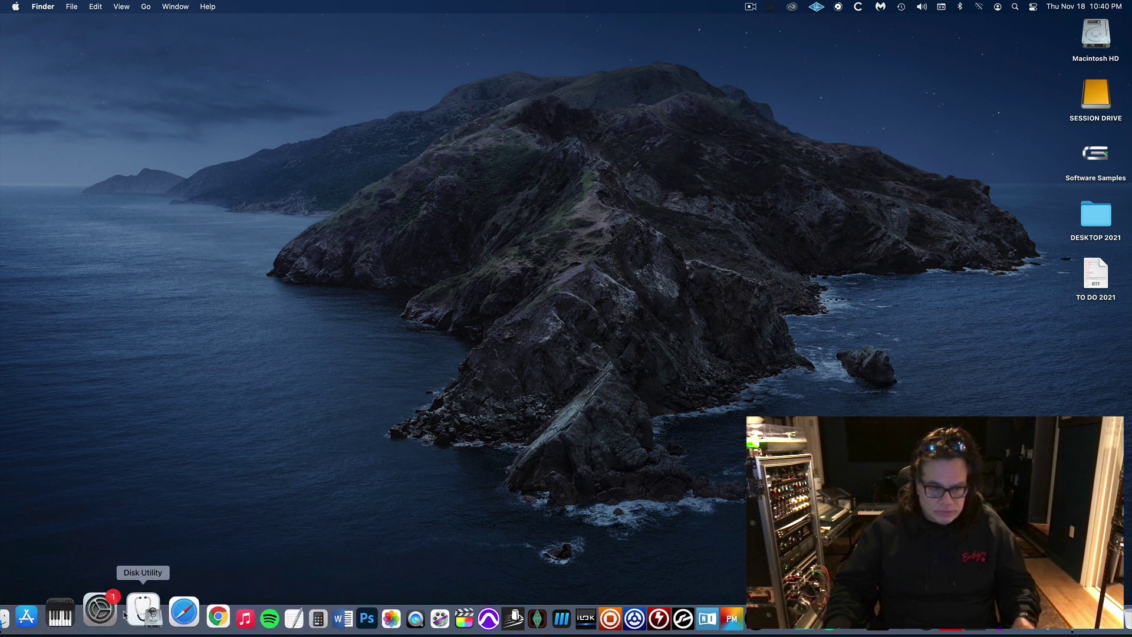
click(108, 610)
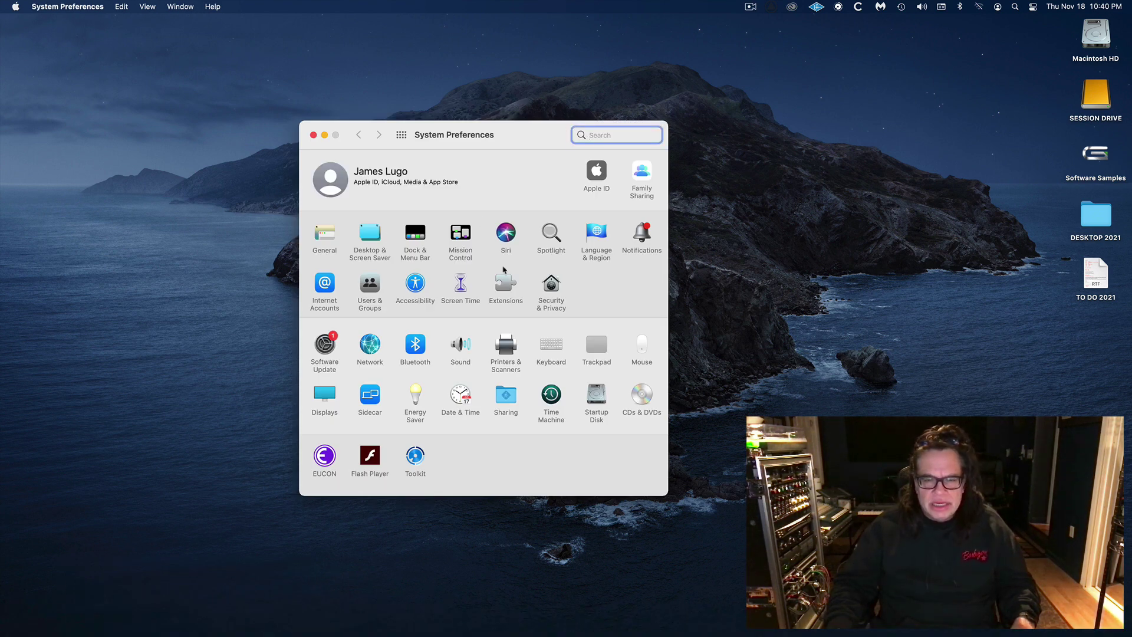
click(452, 341)
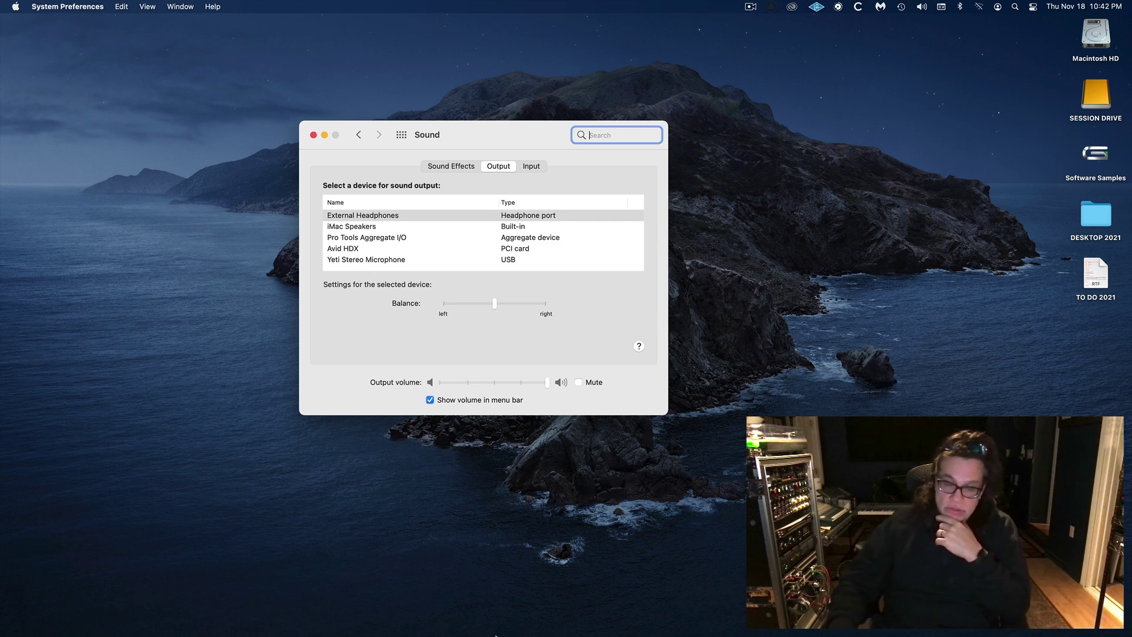
Launch Pro Tools and open Native Access
mouse_move(484, 619)
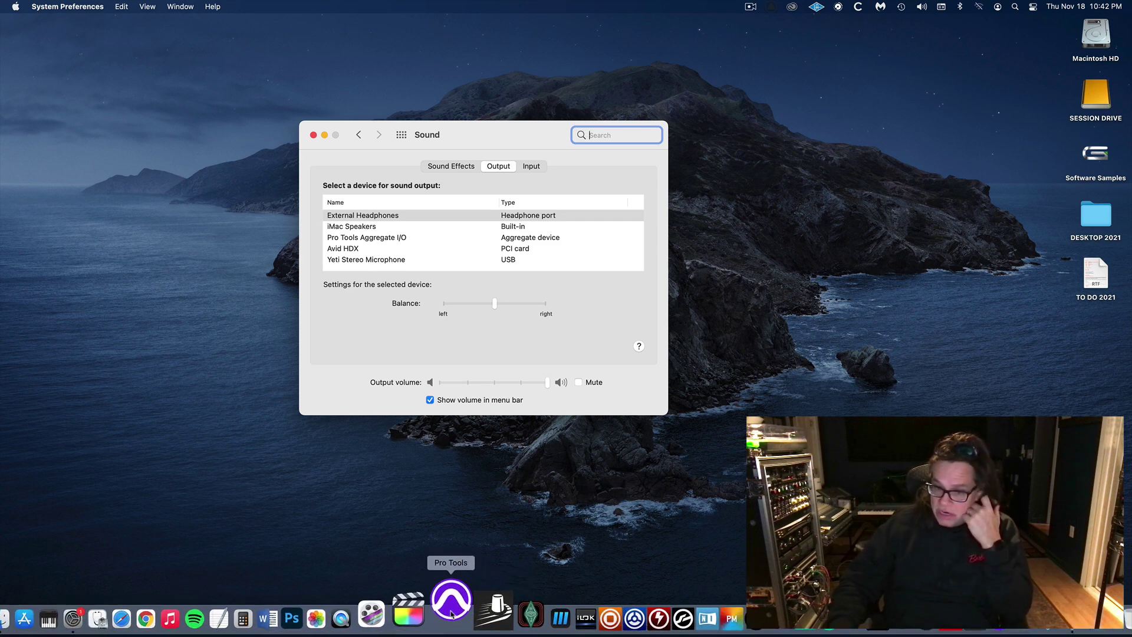
click(452, 613)
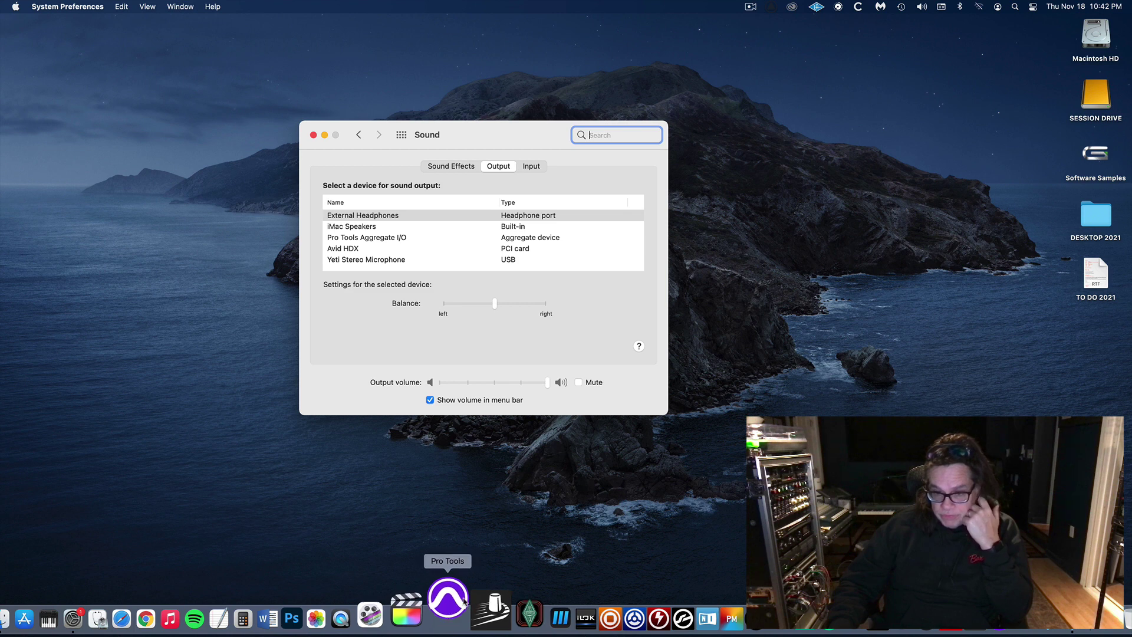
click(684, 611)
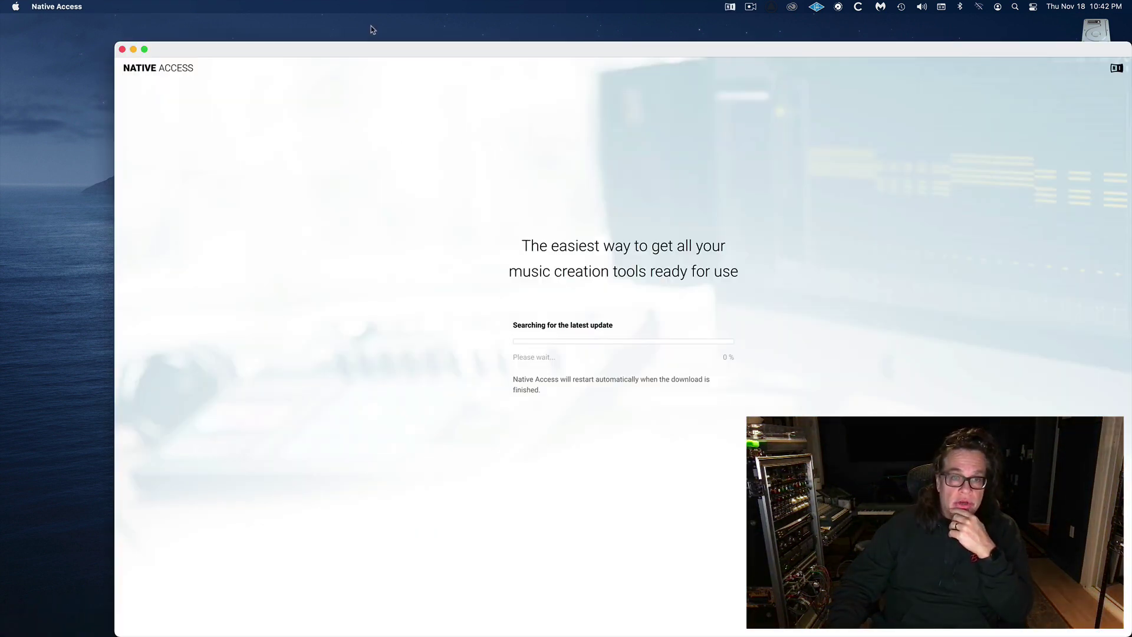
Check the products not installed, the available updates and the full list of installed products in Native Access
drag(379, 52, 321, 30)
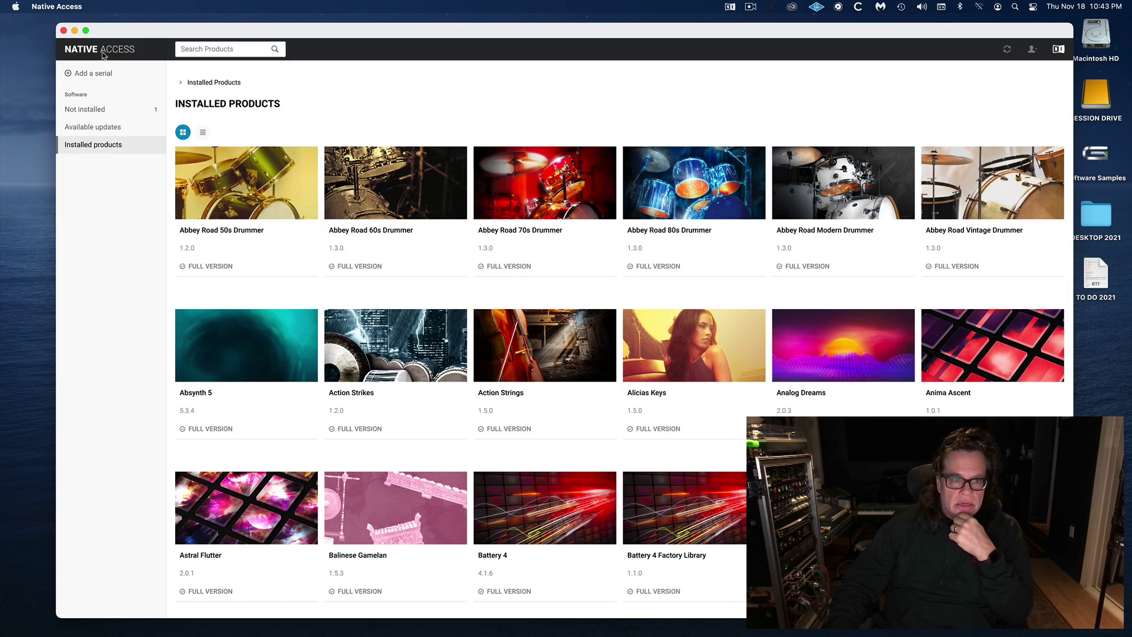
click(100, 111)
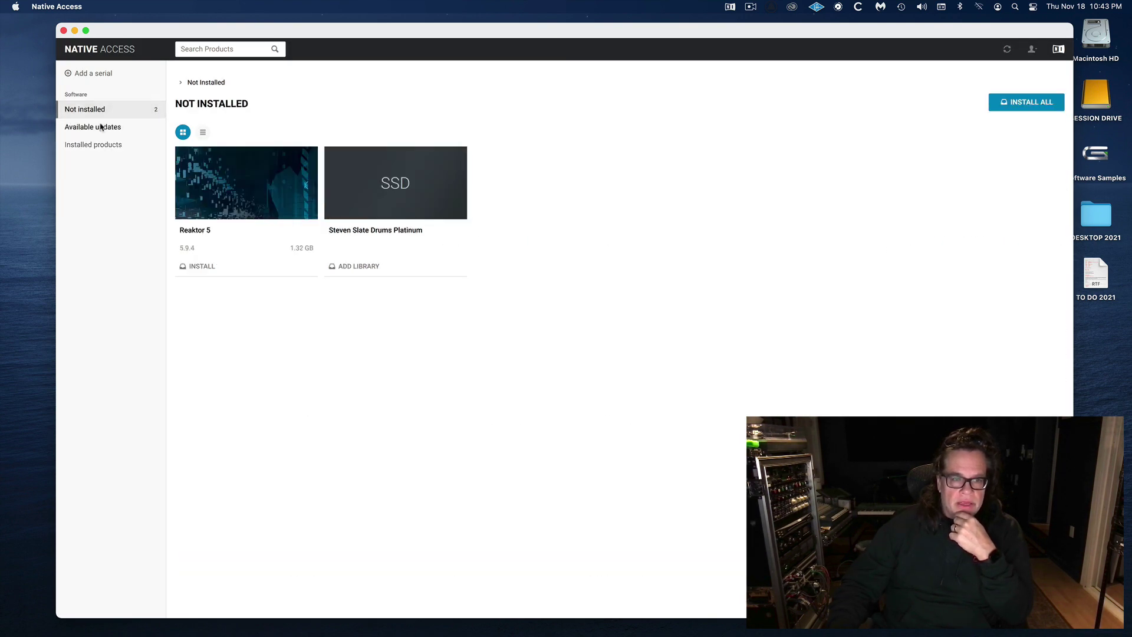
click(102, 128)
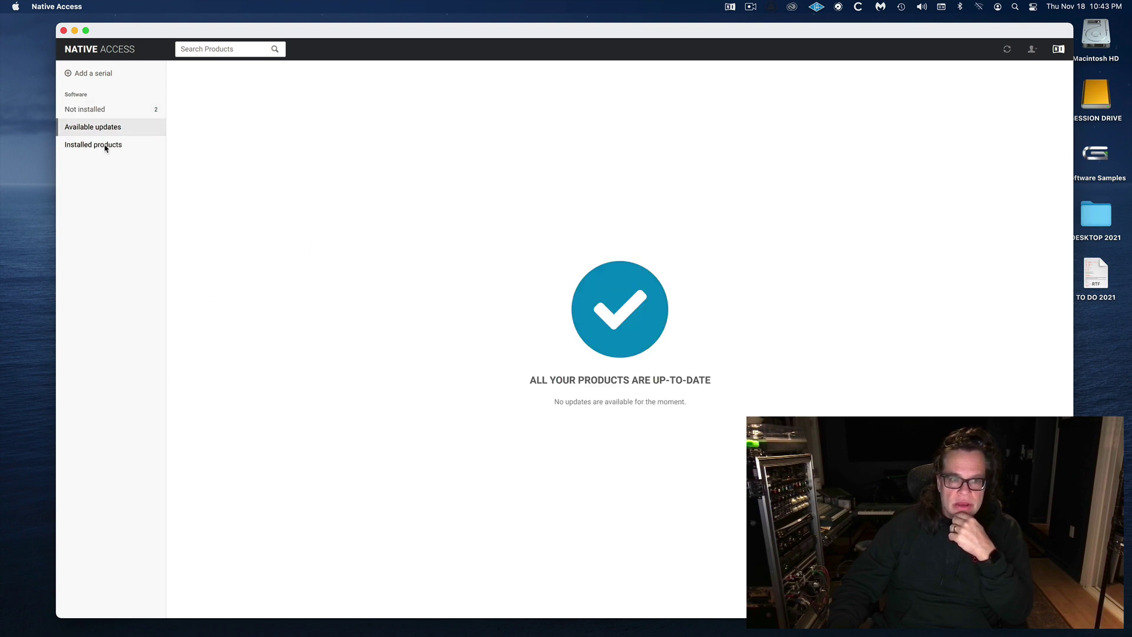
click(106, 148)
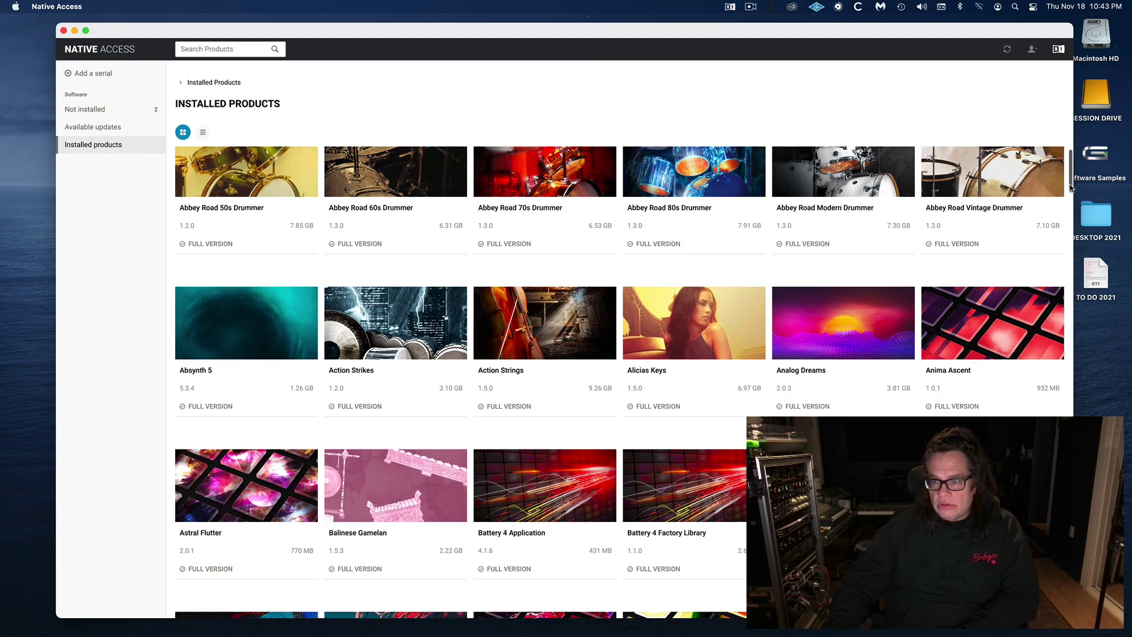
drag(1071, 185, 1119, 633)
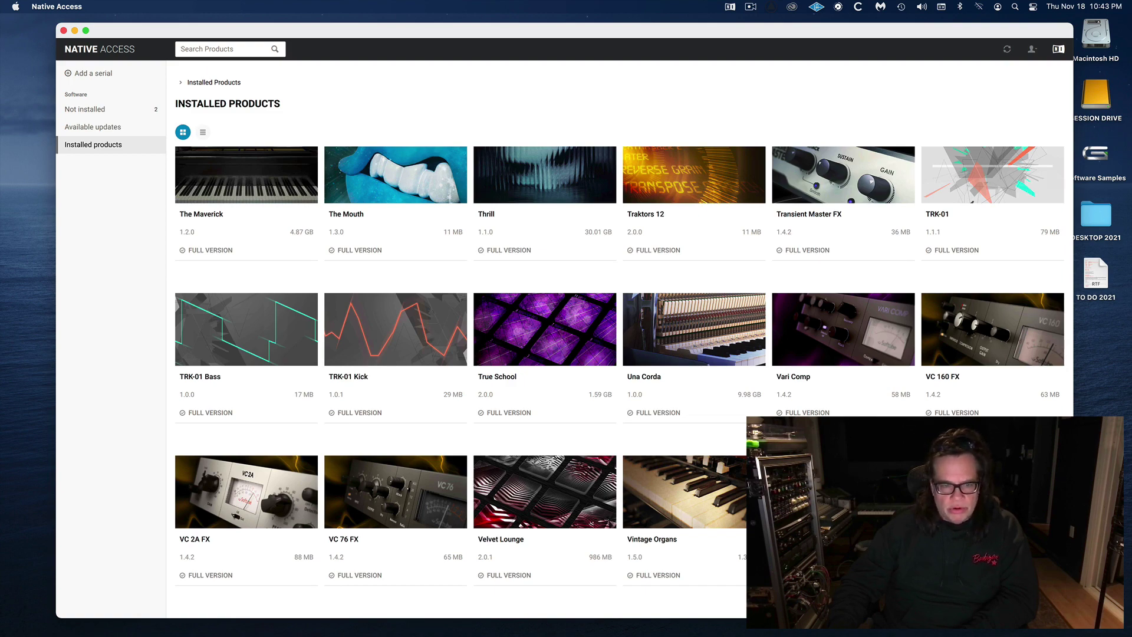
drag(1119, 633, 1110, 4)
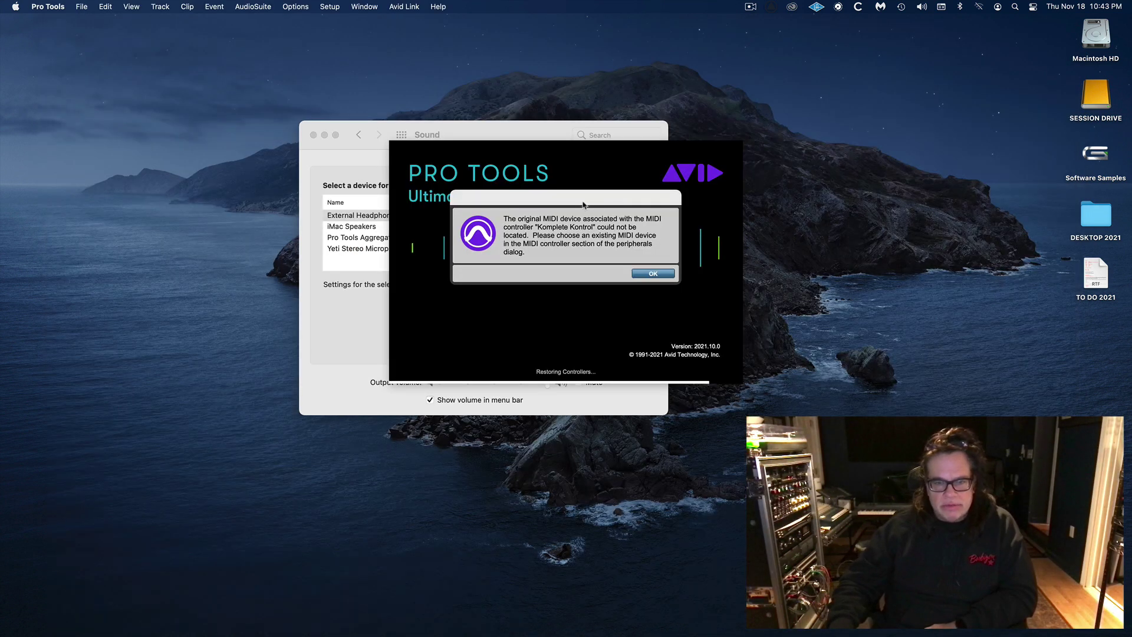
Dismiss the missing Komplete Kontrol MIDI device message and close the Sound preferences window
click(647, 274)
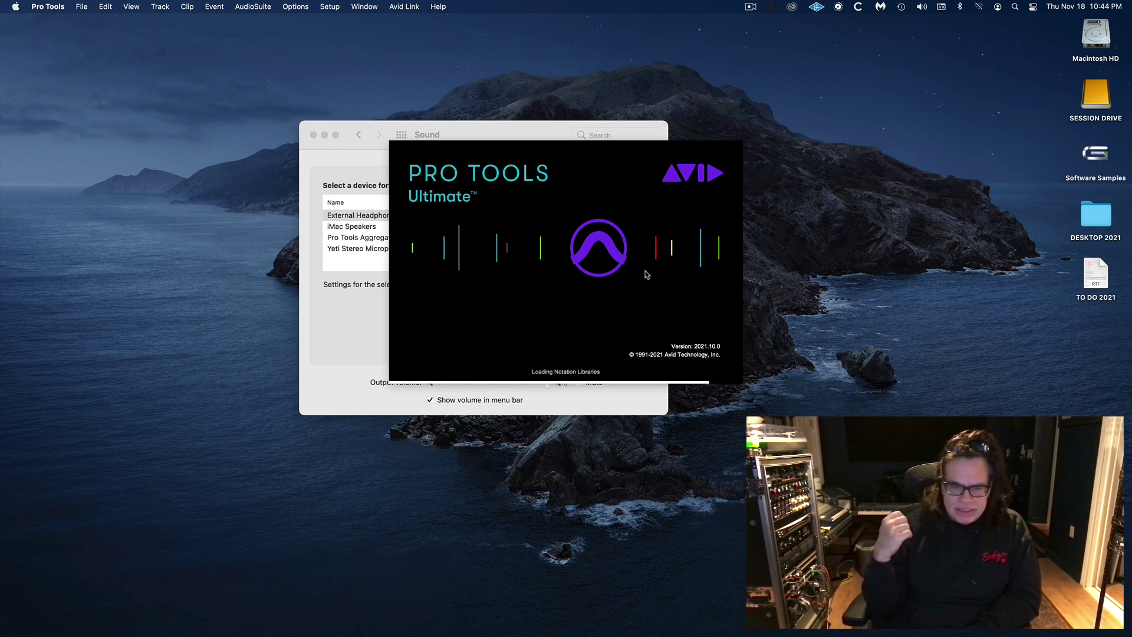
click(313, 135)
Review the Pro Tools Playback Engine settings and close the dialog
click(337, 6)
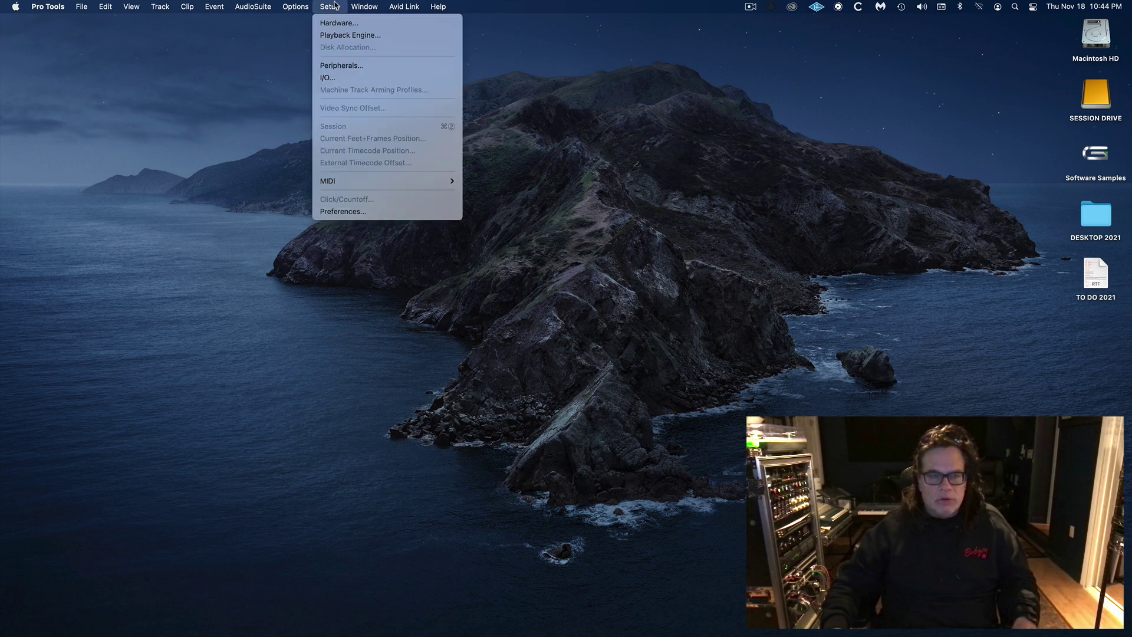
click(337, 34)
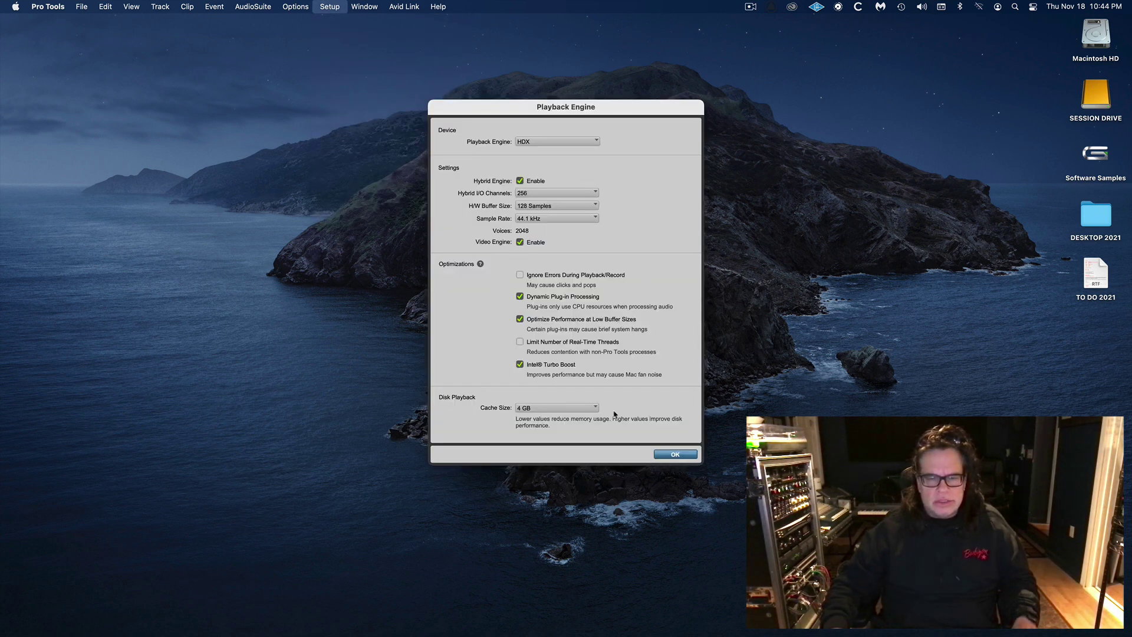
click(677, 454)
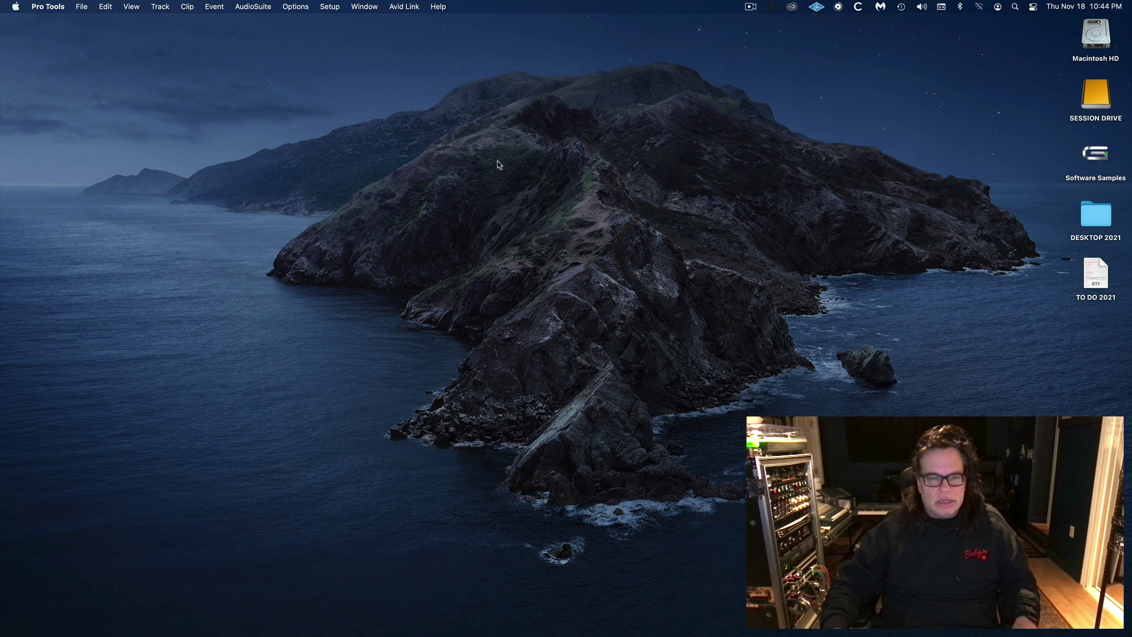
Review the MIDI controller assignments in the Peripherals setup and close it
click(328, 6)
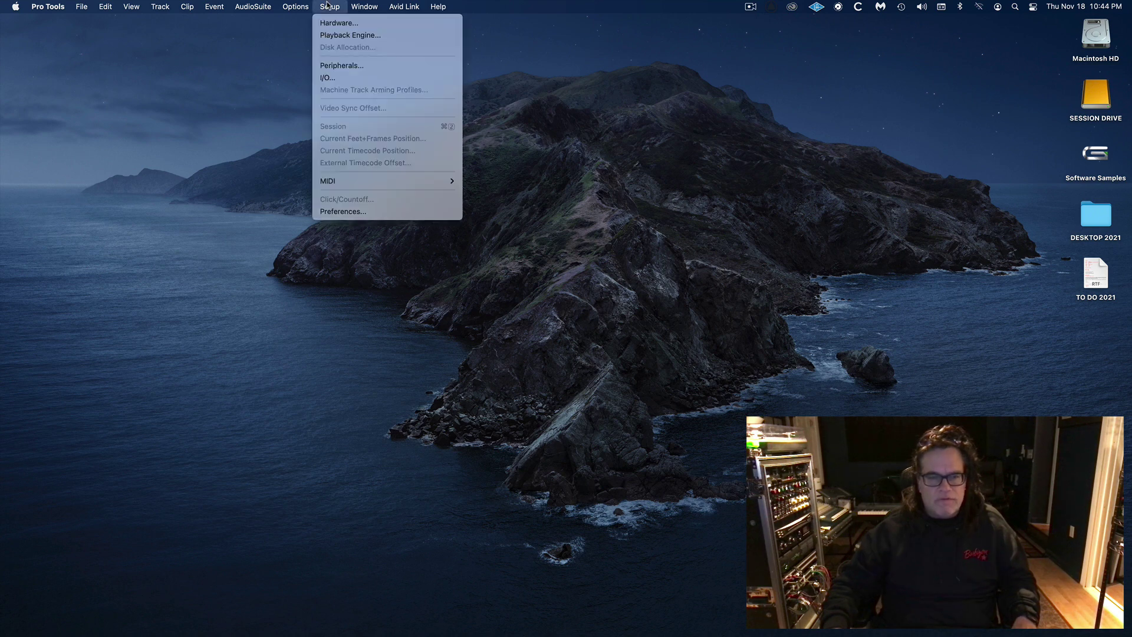
click(337, 65)
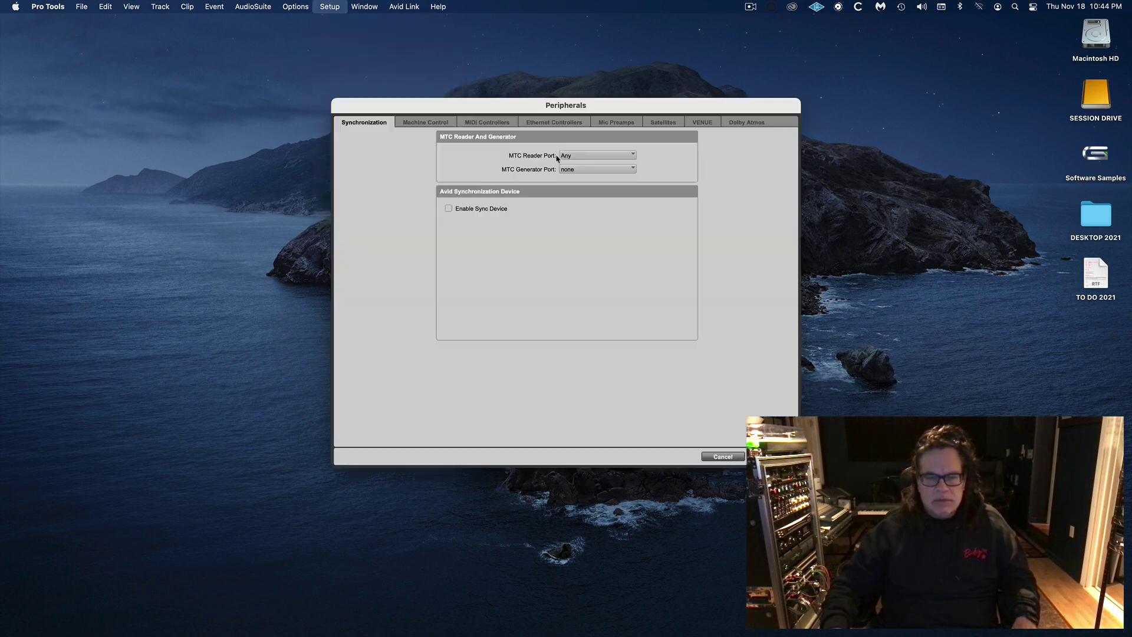
click(483, 122)
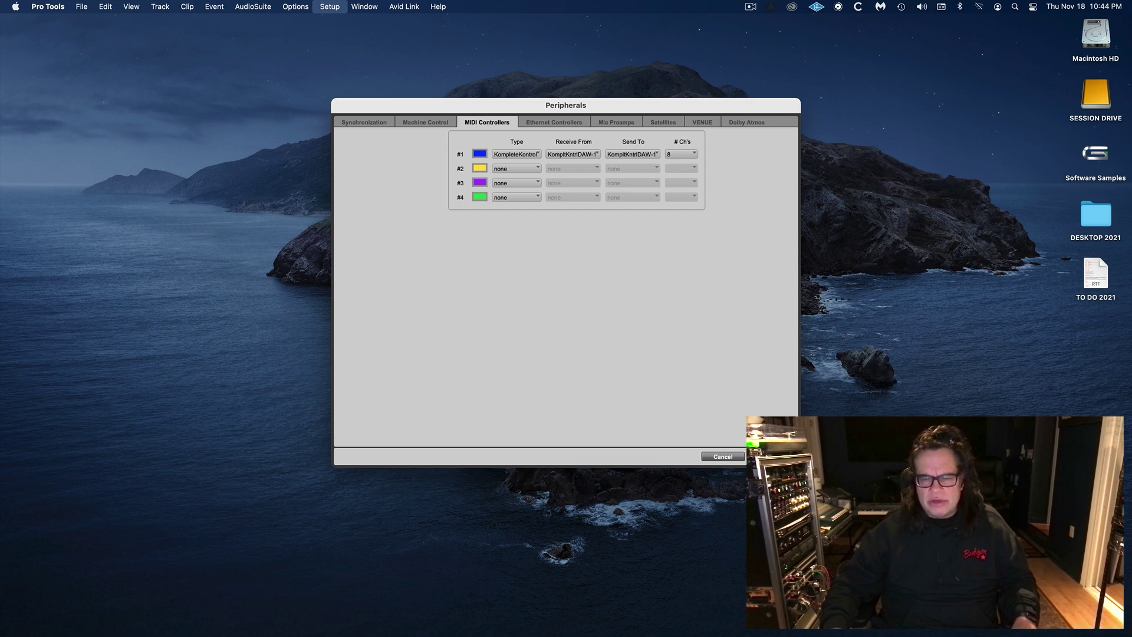
key(Return)
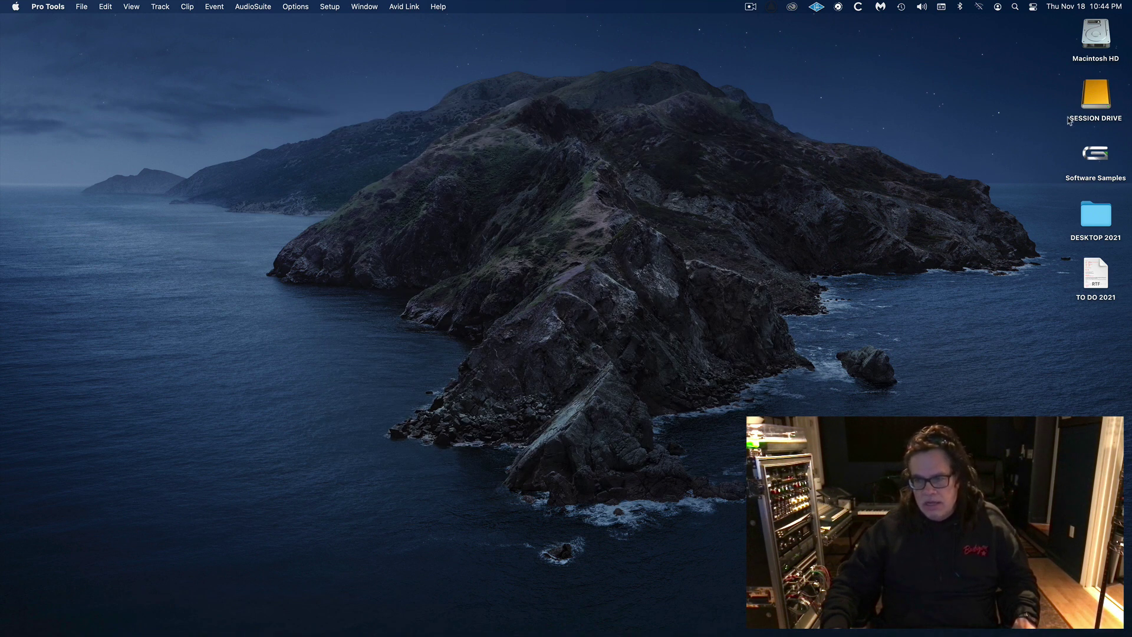
Open the Learn KK session from the test 2021 folder on SESSION DRIVE
click(1093, 102)
double_click(1093, 102)
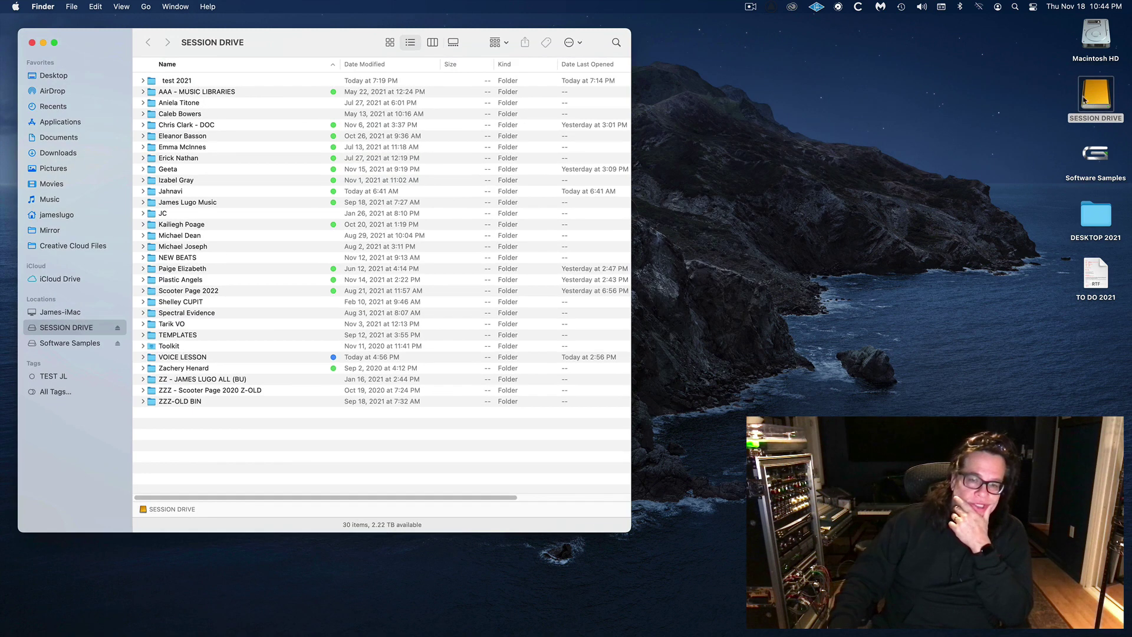
double_click(180, 81)
double_click(180, 81)
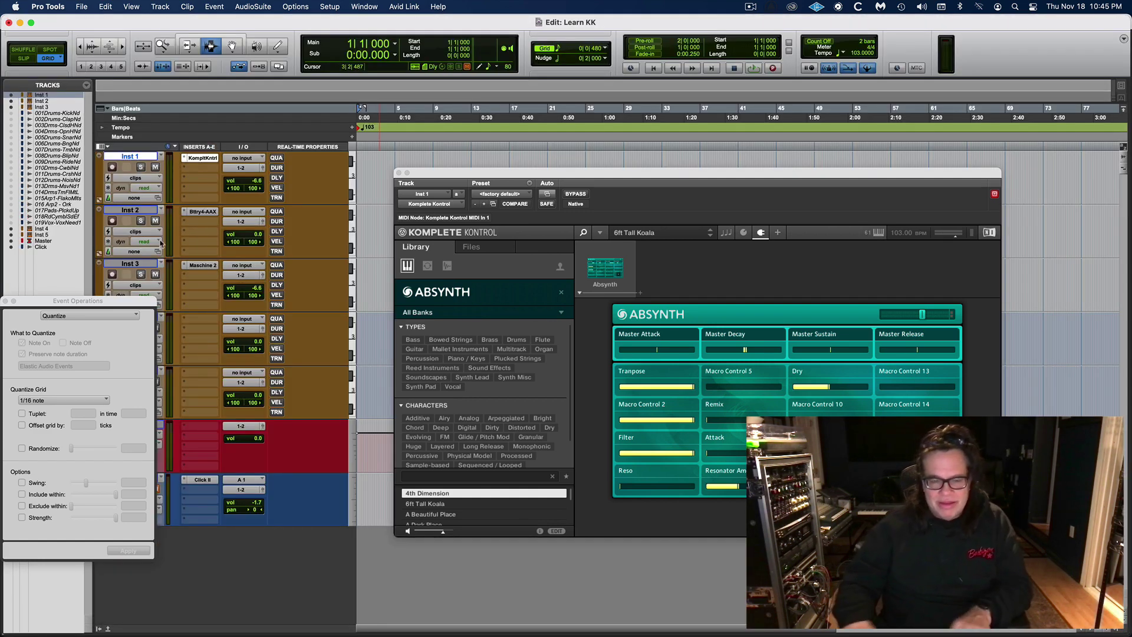
Record-enable the Inst 1 track and show the Maschine 2 plug-in on Inst 3
click(112, 166)
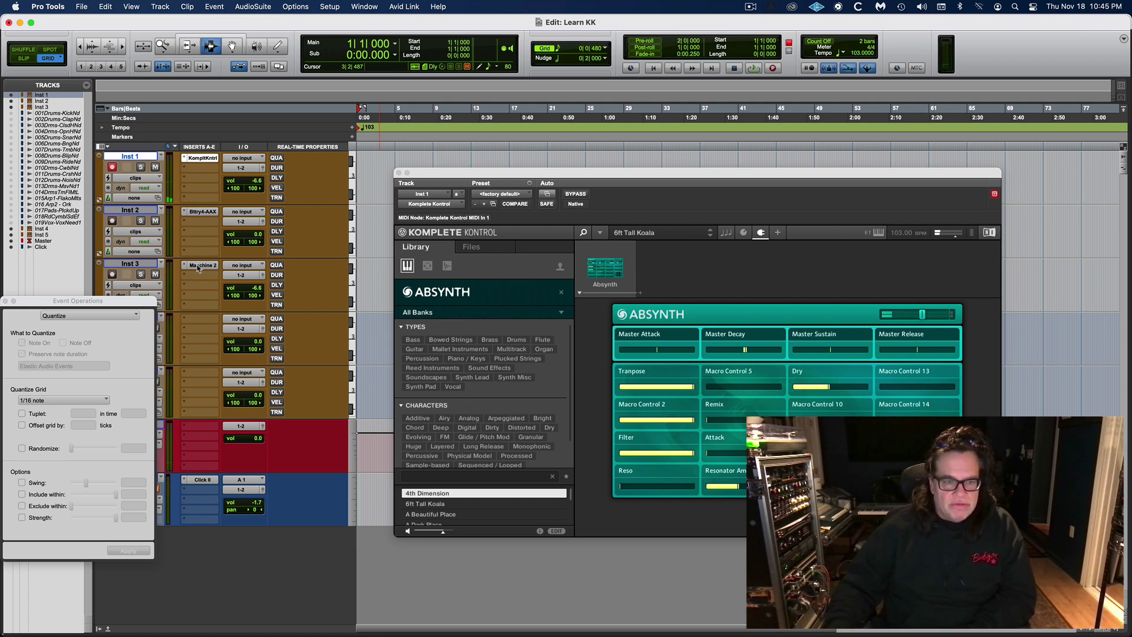
click(112, 275)
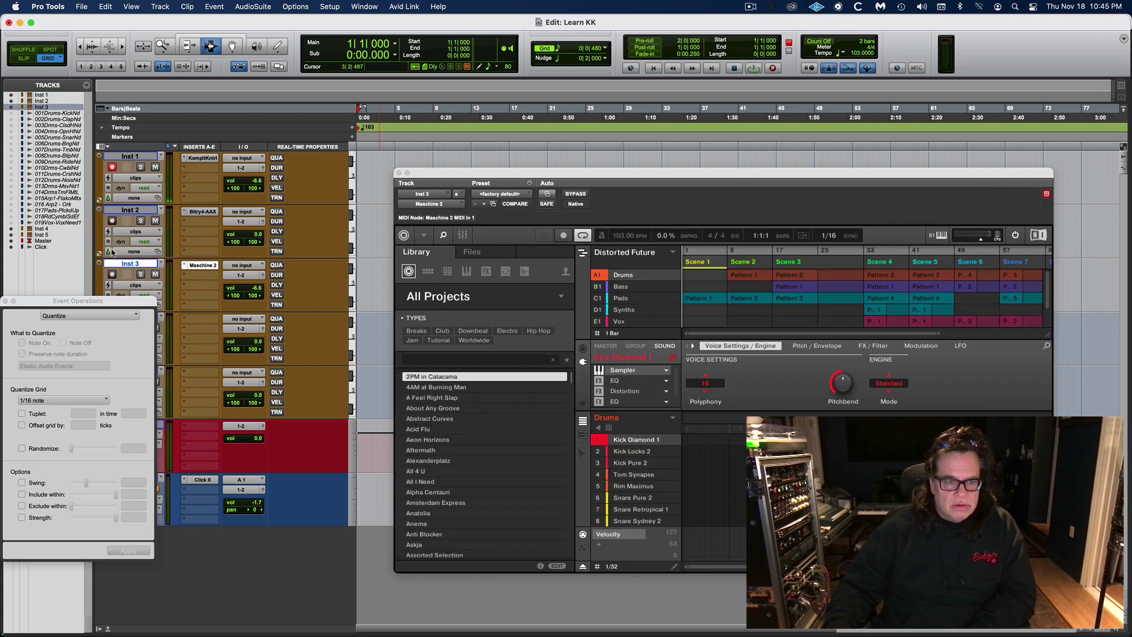
Play the session from the start to audition the Maschine 2 project, then stop playback
key(space)
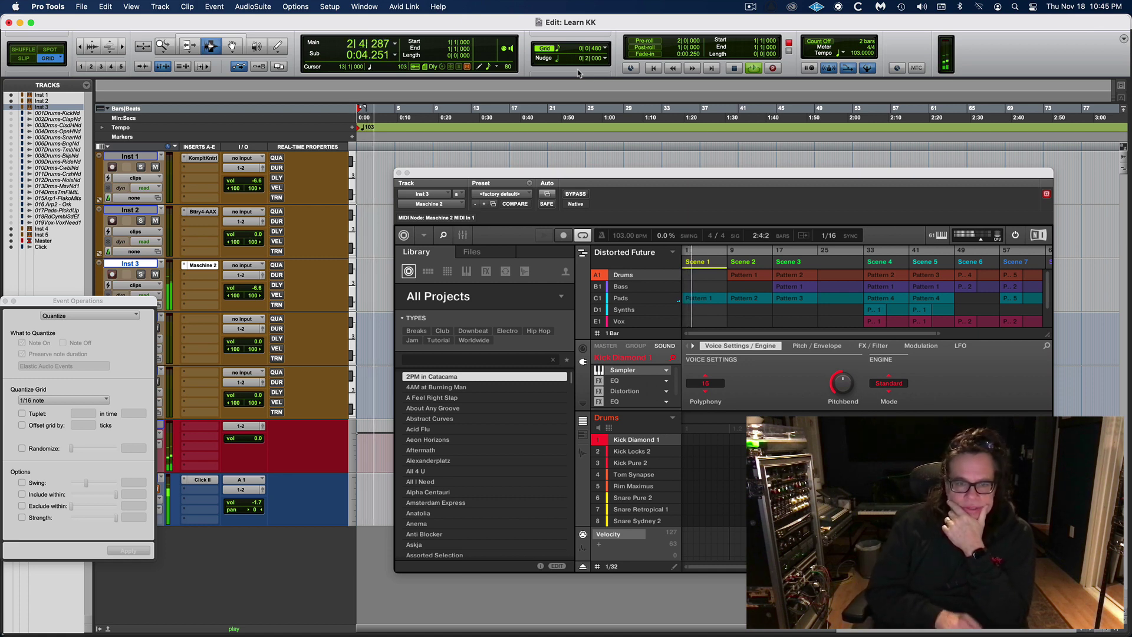
key(space)
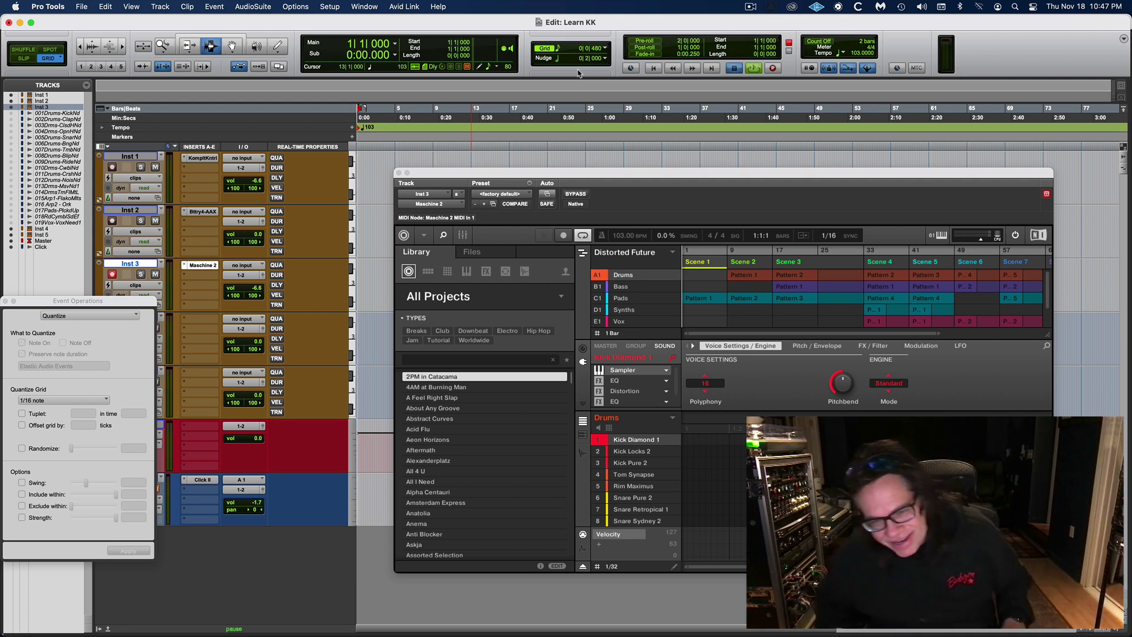
key(space)
key(space)
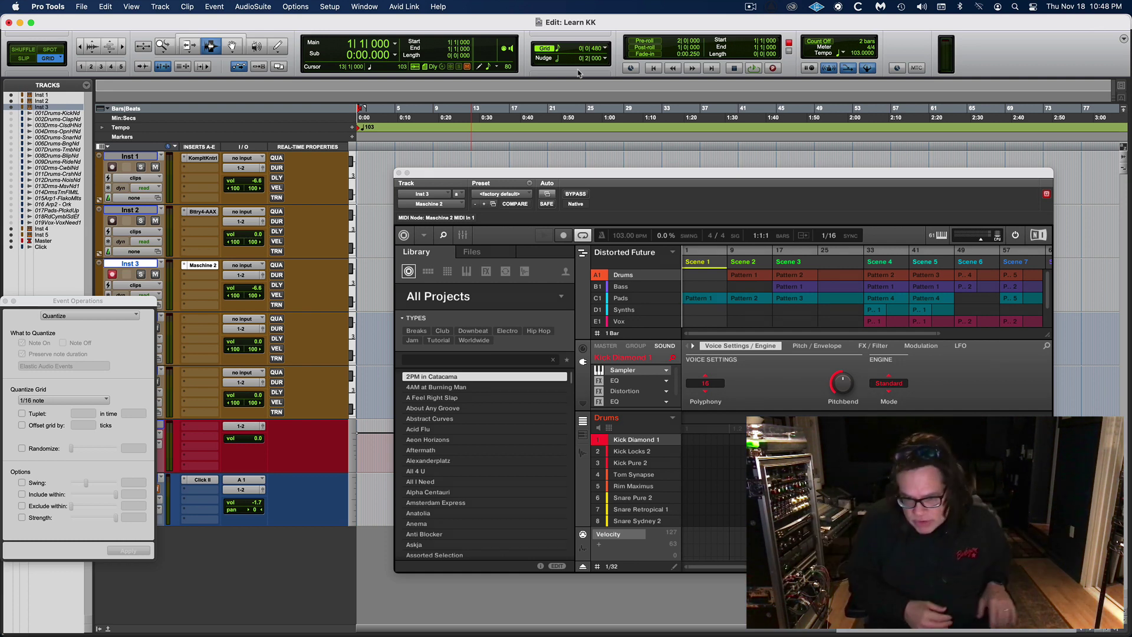
key(shift+r)
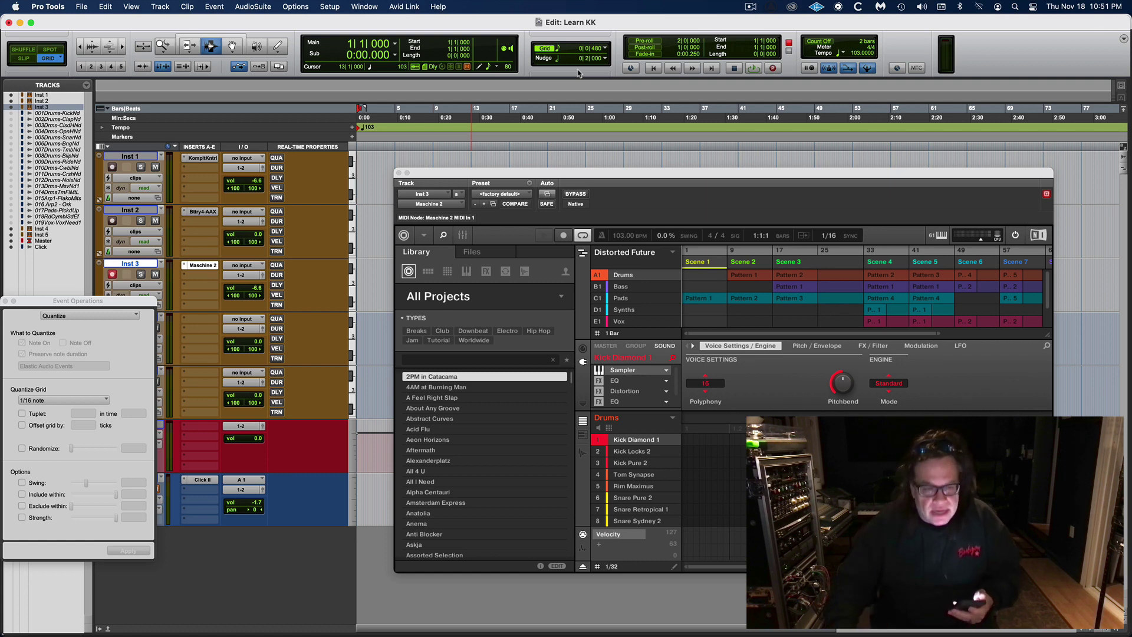
mouse_move(39, 619)
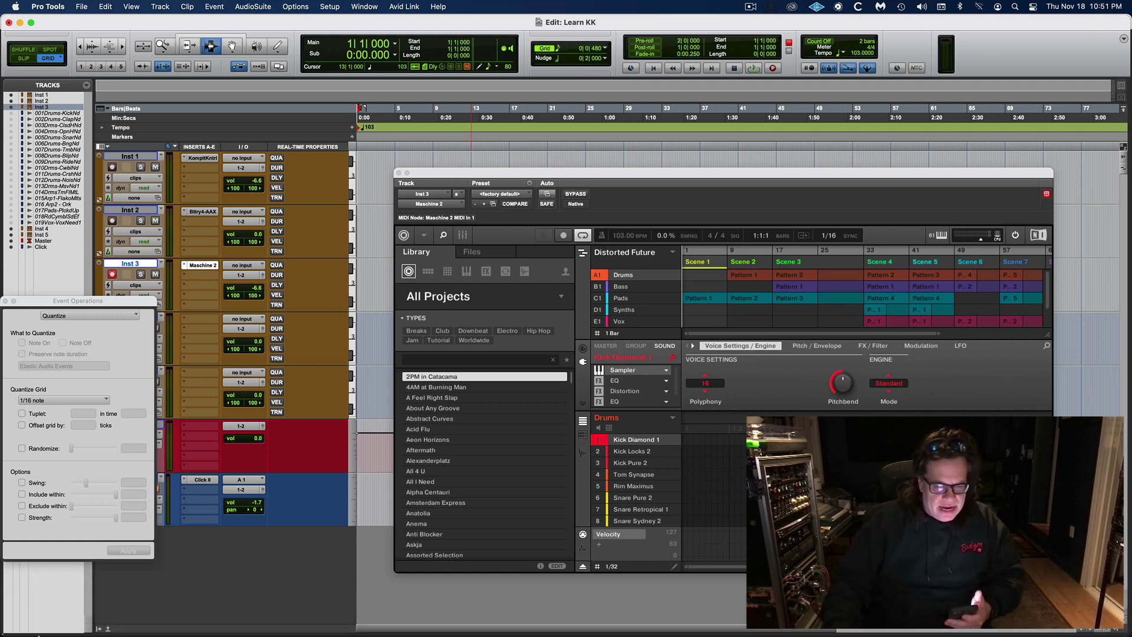
Switch to Finder, turn on the Mac's Wi-Fi and join the NETGEAR79-5G network
click(39, 615)
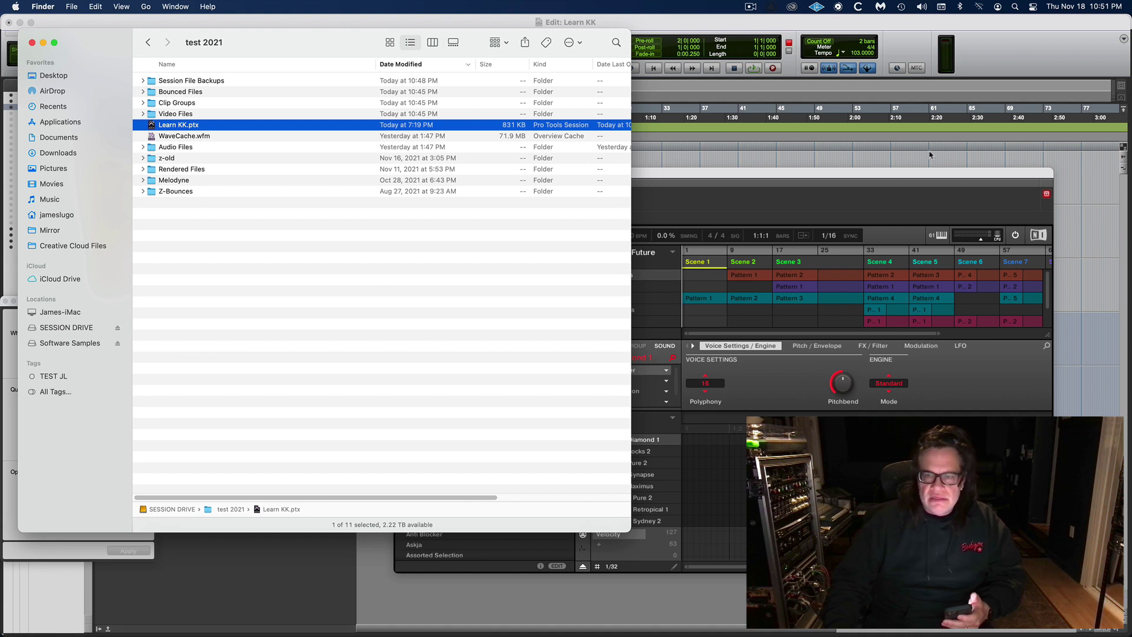
click(980, 7)
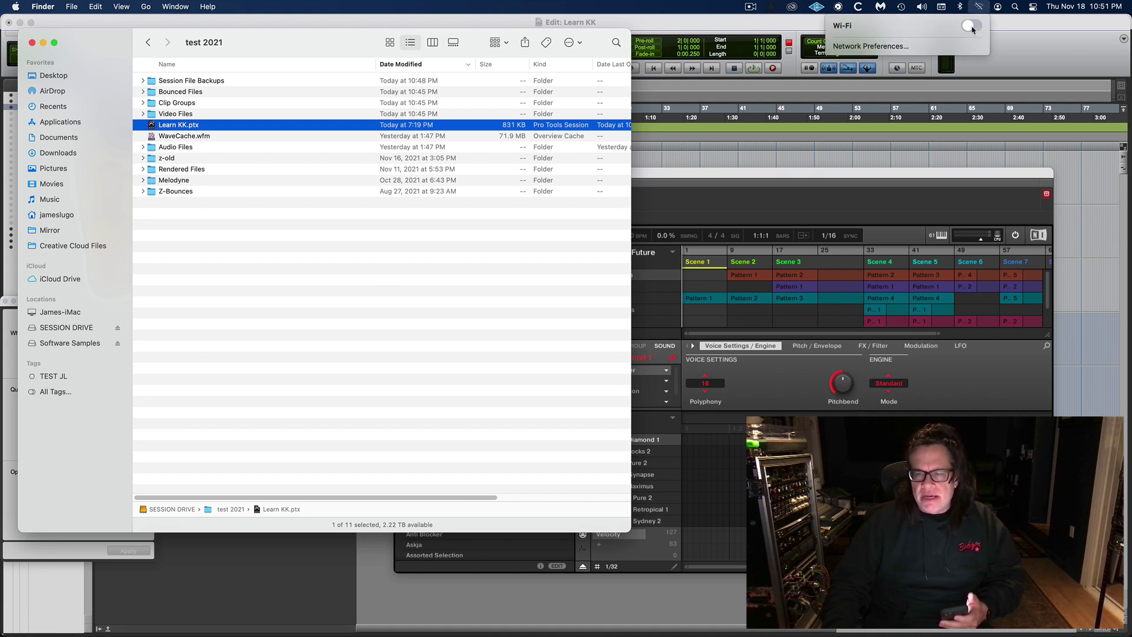
click(972, 26)
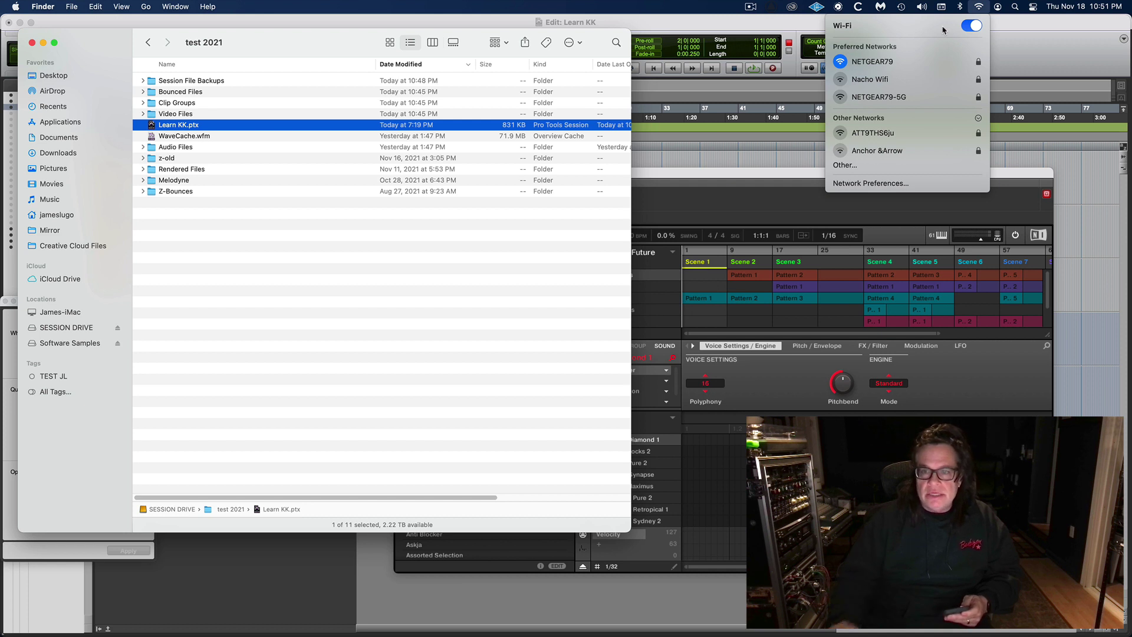
click(906, 104)
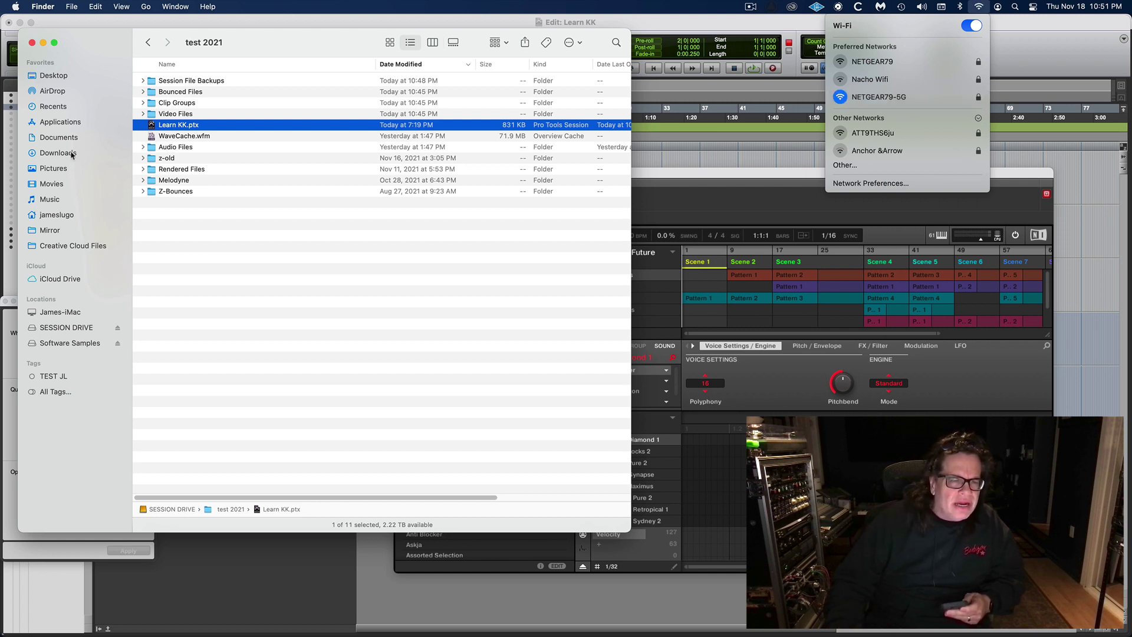
Open AirDrop to receive IMG_7910.MOV from the iPhone and preview the movie from the Downloads folder
click(60, 92)
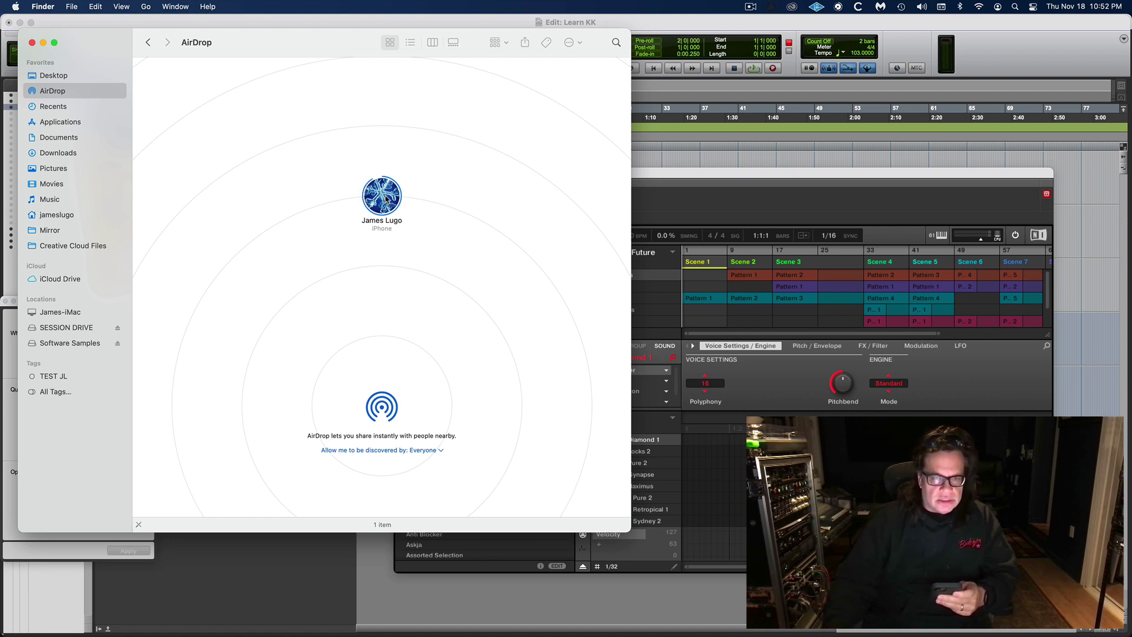
mouse_move(821, 635)
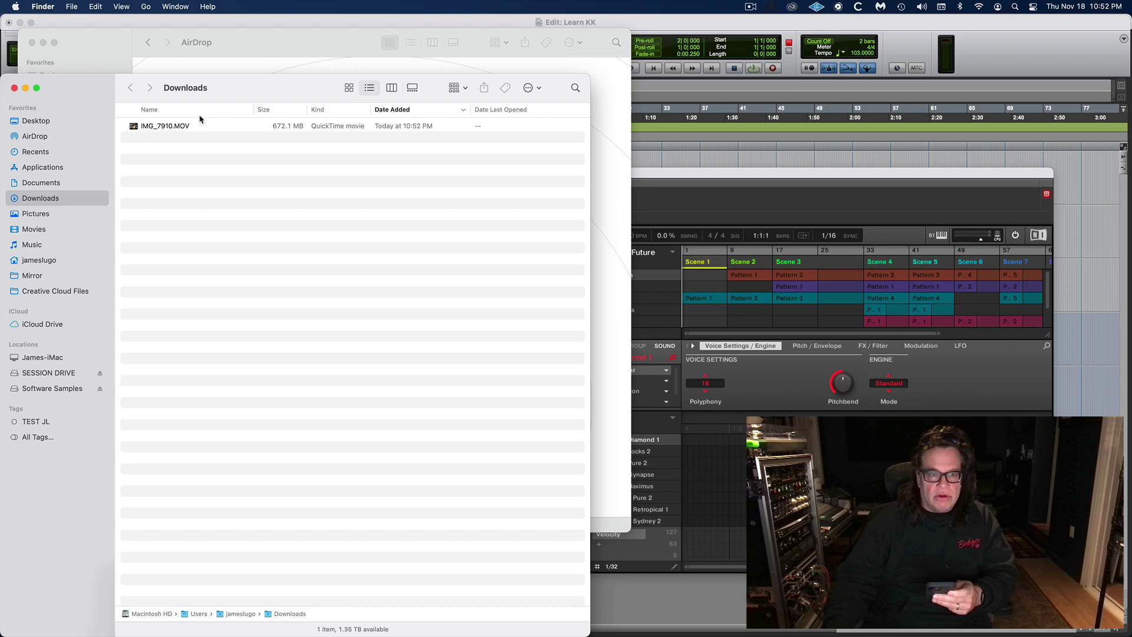
click(197, 126)
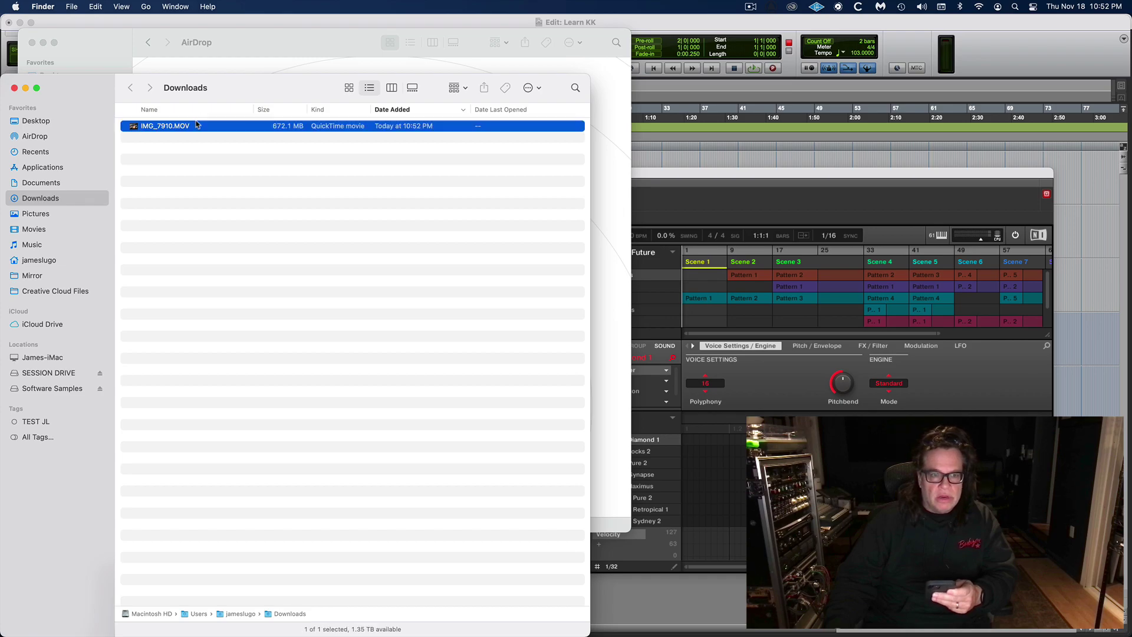
key(space)
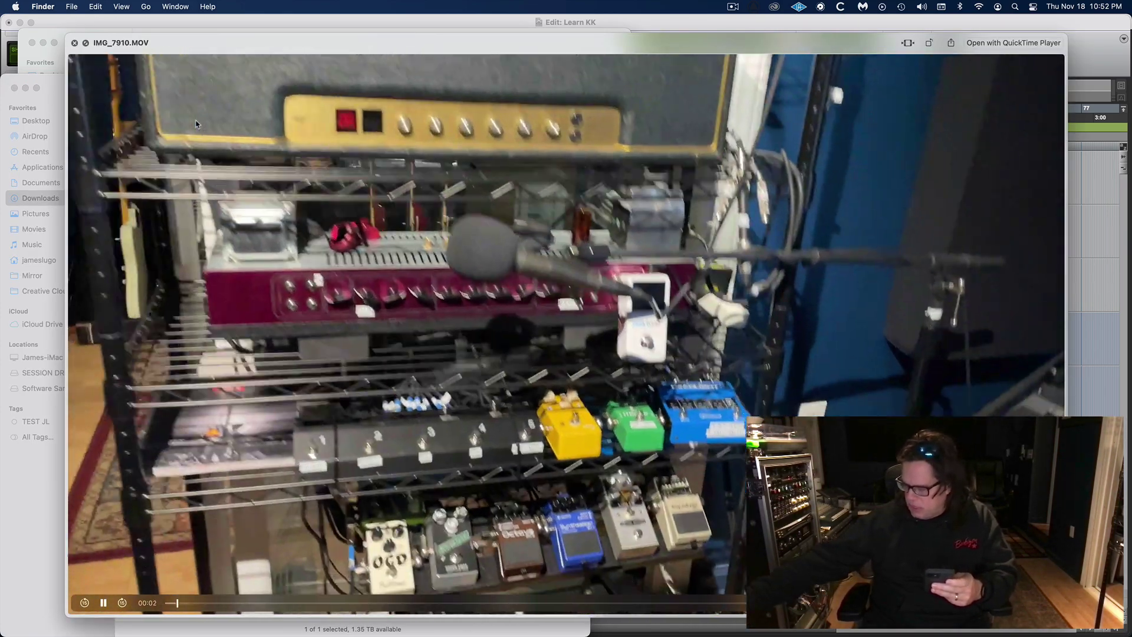
key(space)
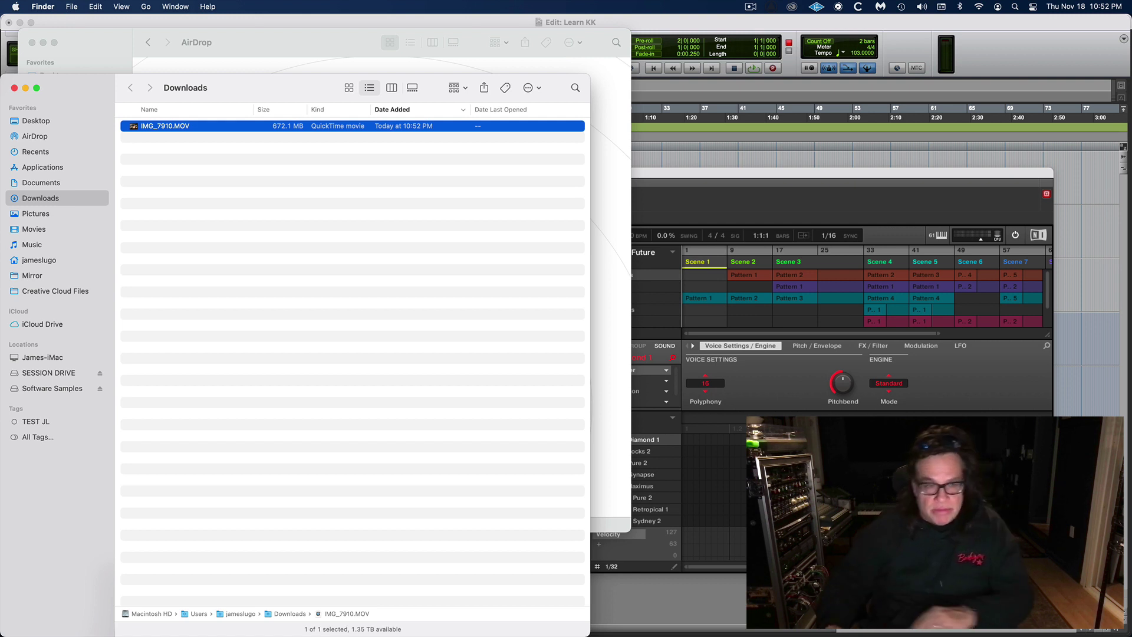
Close the Downloads and AirDrop windows and switch back to Pro Tools
click(183, 317)
key(super+w)
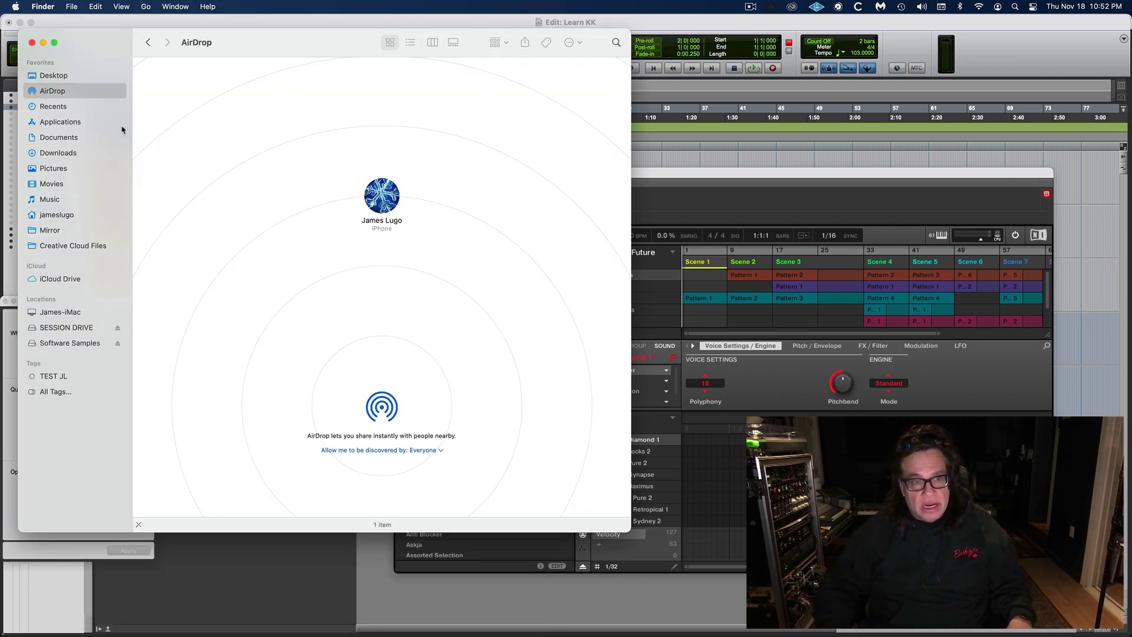
key(super+w)
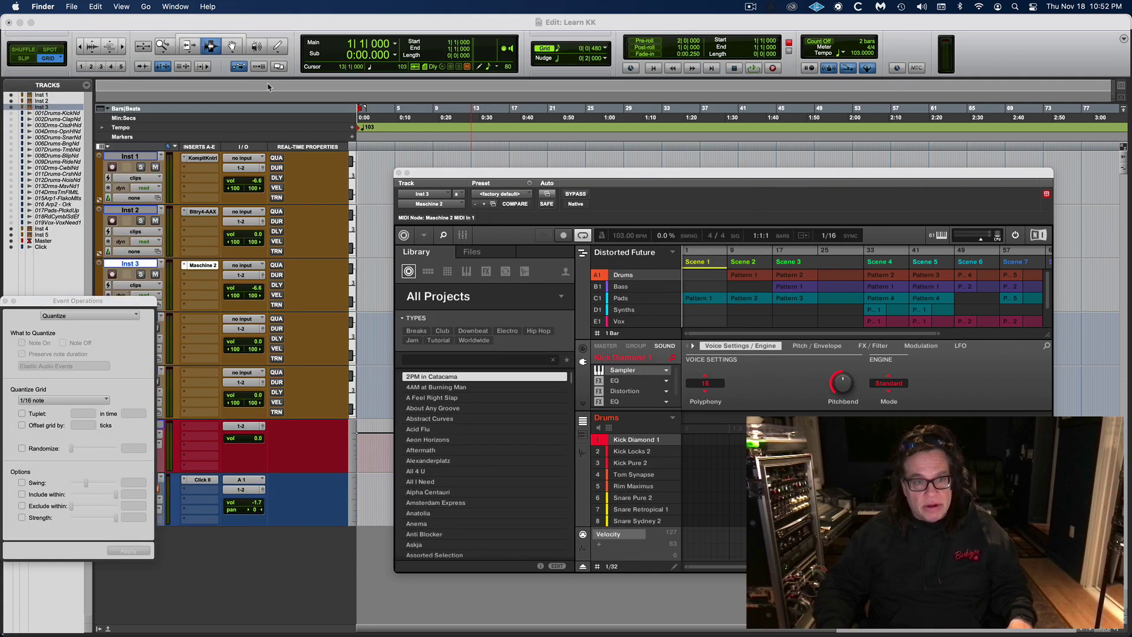
click(456, 196)
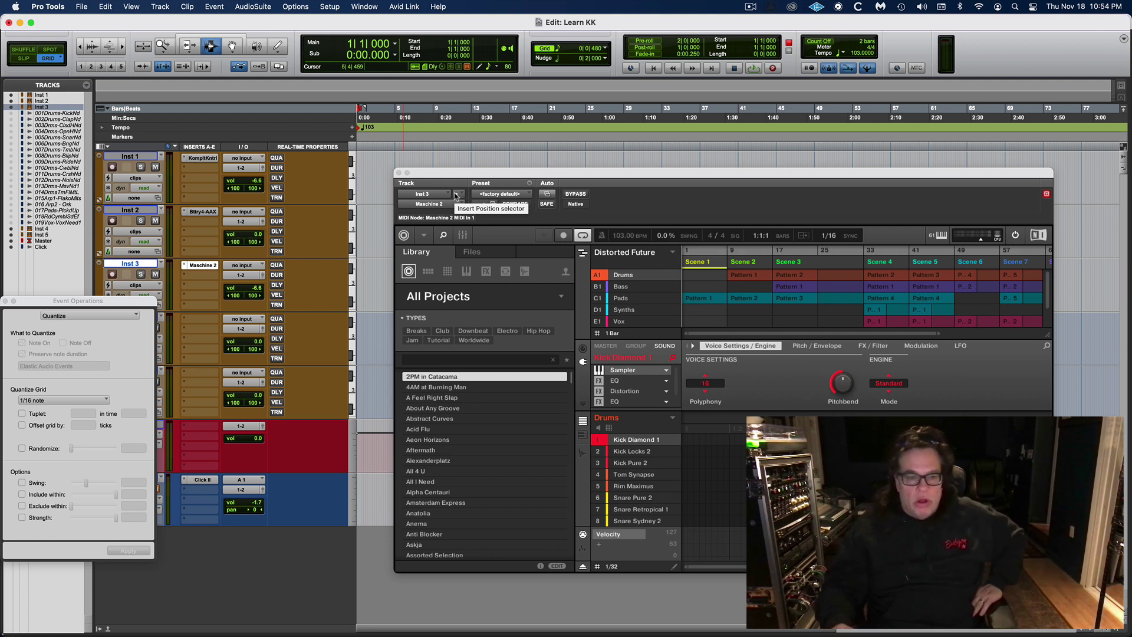
Show the Komplete Kontrol plug-in on the Inst 1 track and record-enable that track
click(138, 160)
click(204, 159)
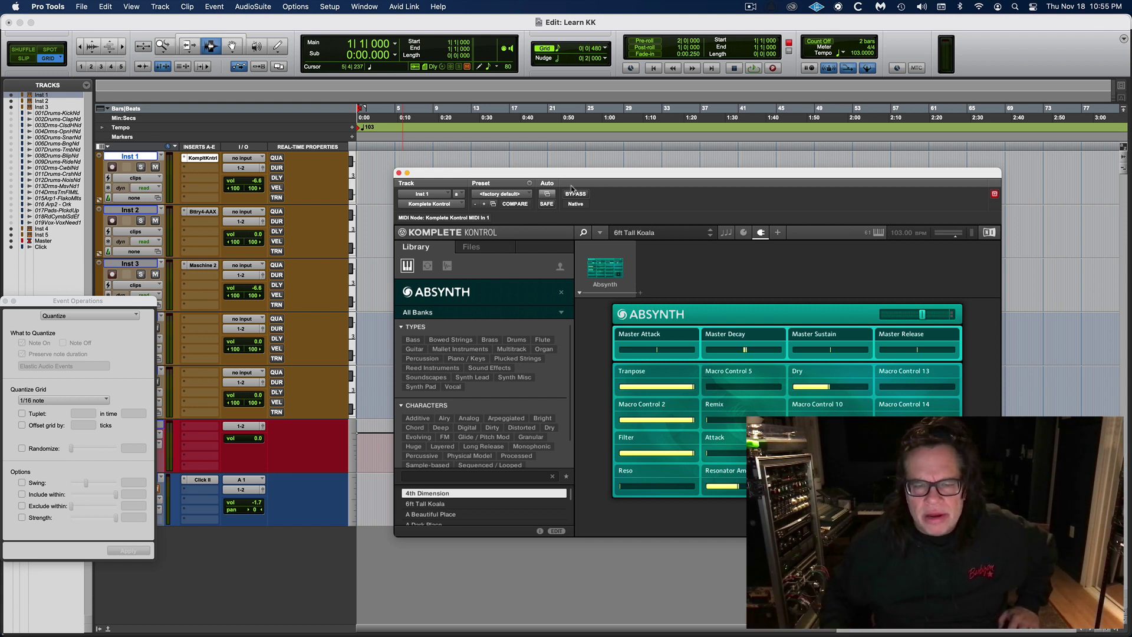
click(111, 167)
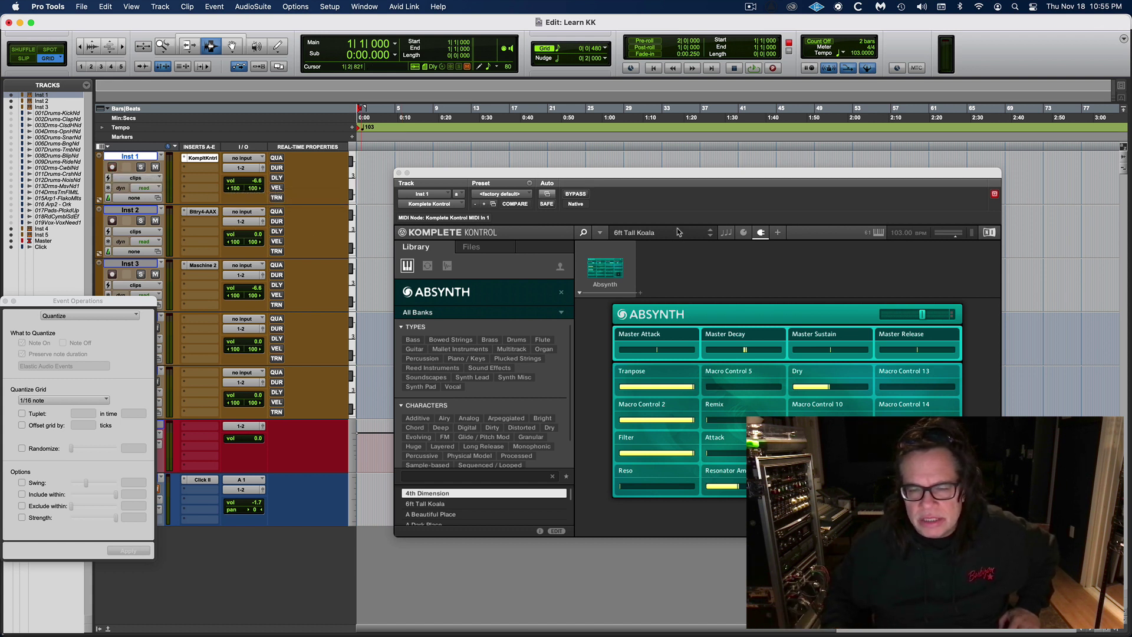
Remove the Komplete Kontrol insert from Inst 1 and insert a fresh multichannel Komplete Kontrol (stereo) instrument
click(183, 159)
click(189, 140)
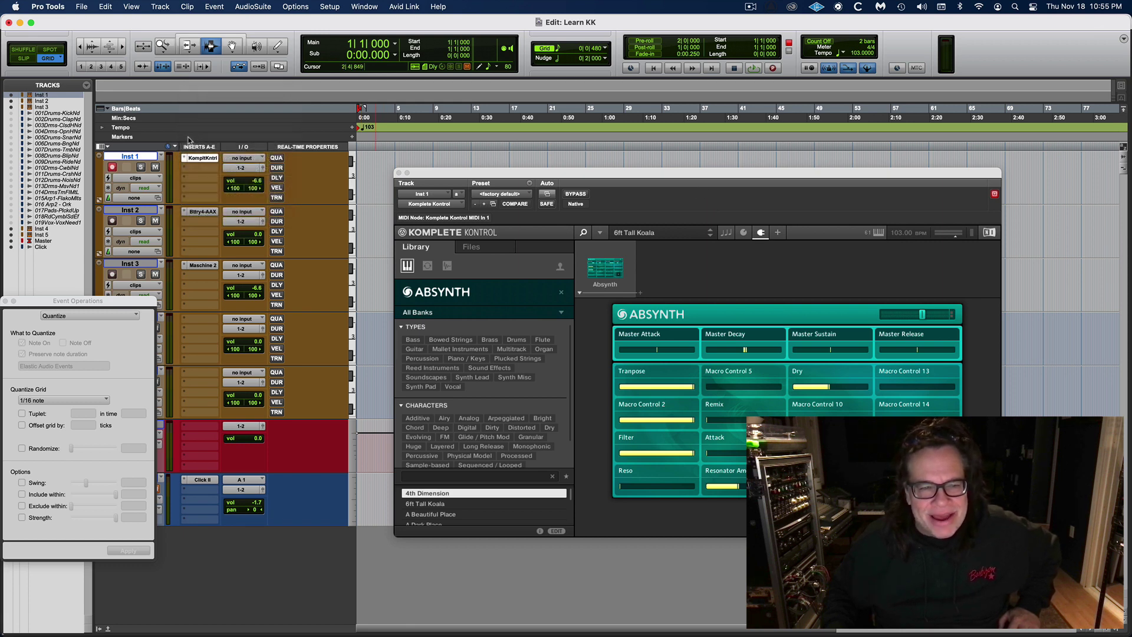
click(185, 160)
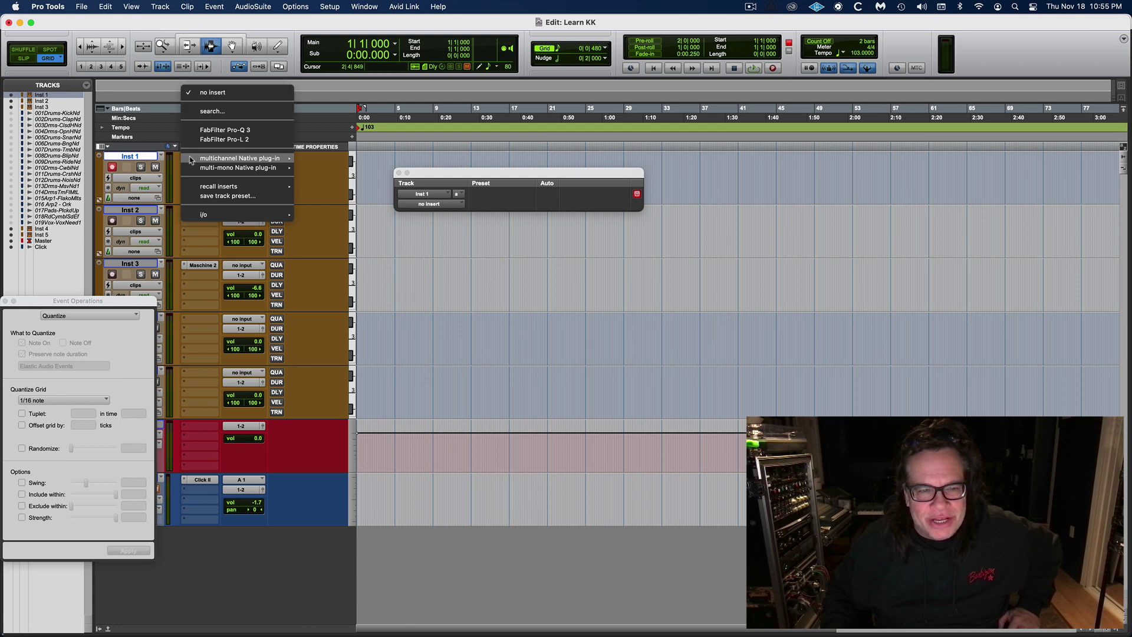
mouse_move(242, 158)
mouse_move(336, 230)
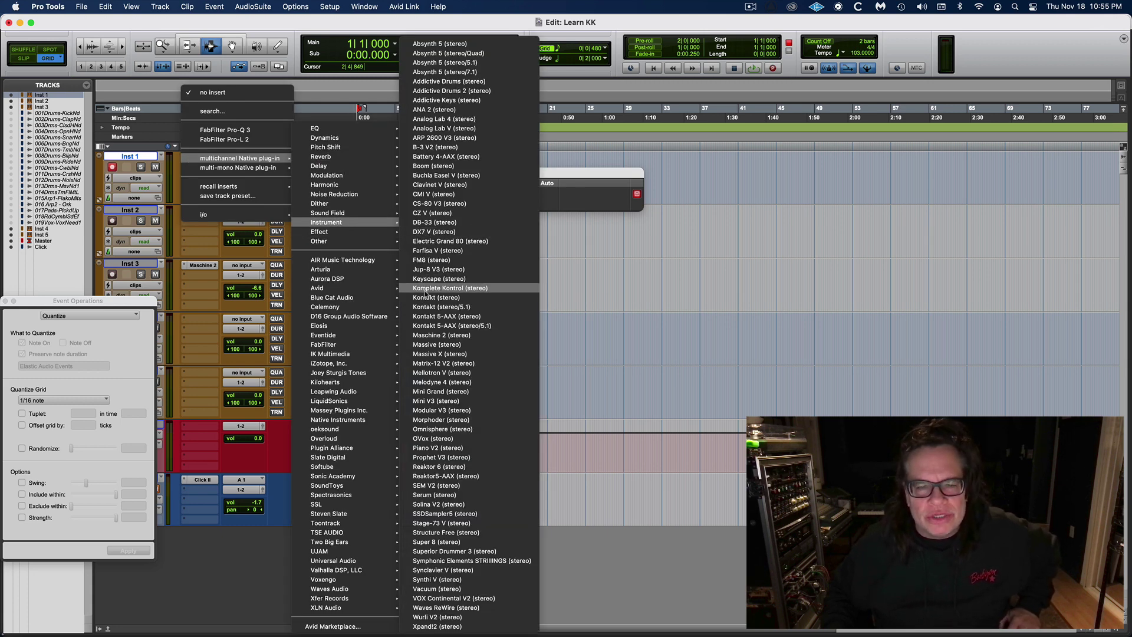
click(426, 291)
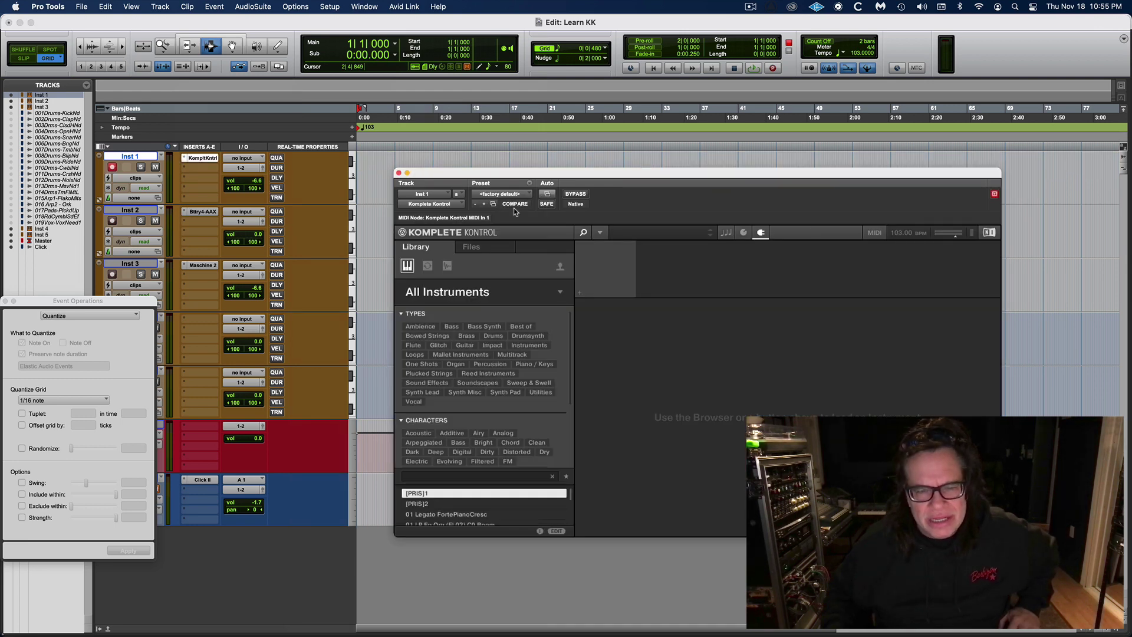
Browse the Komplete Kontrol instrument library by category and load 065 - Again 2 from George Duke Soul Treasures
click(744, 232)
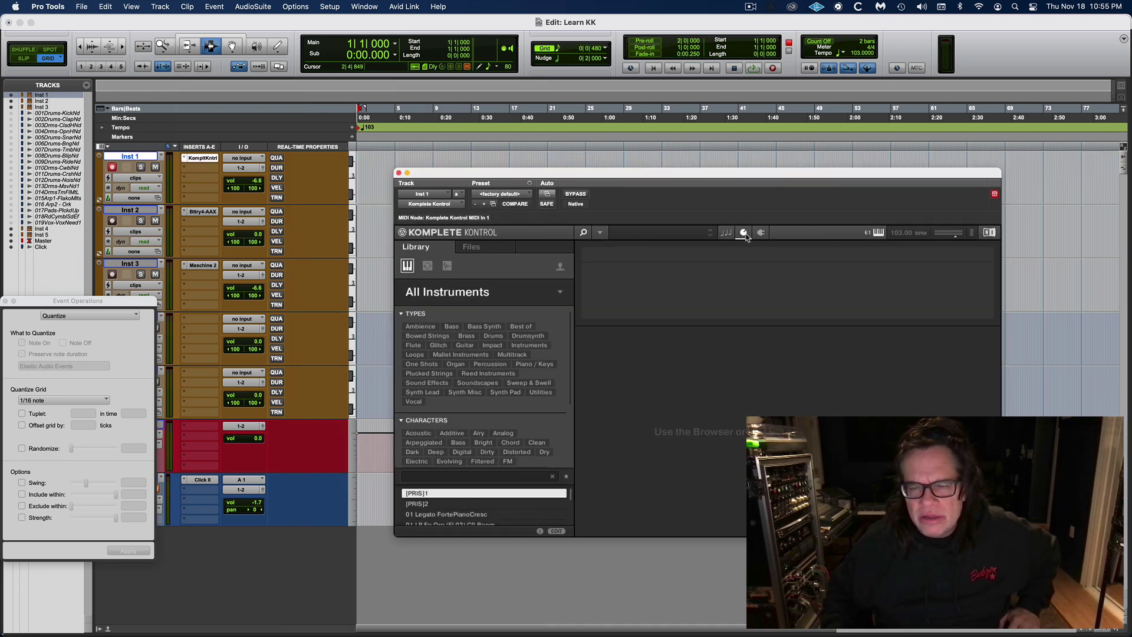
click(758, 234)
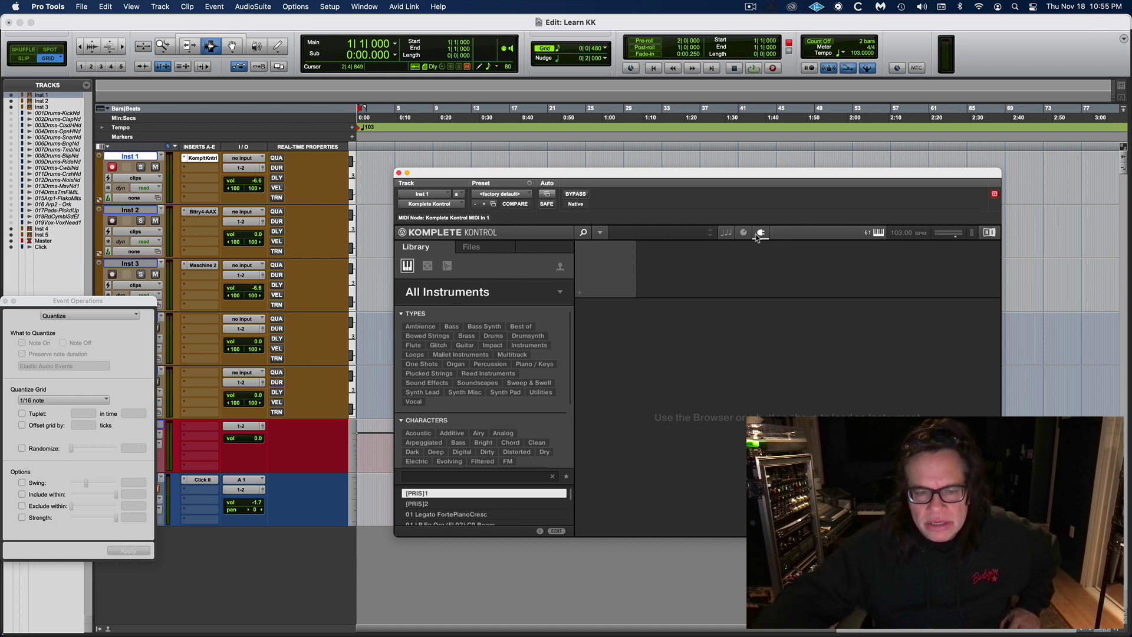
click(490, 298)
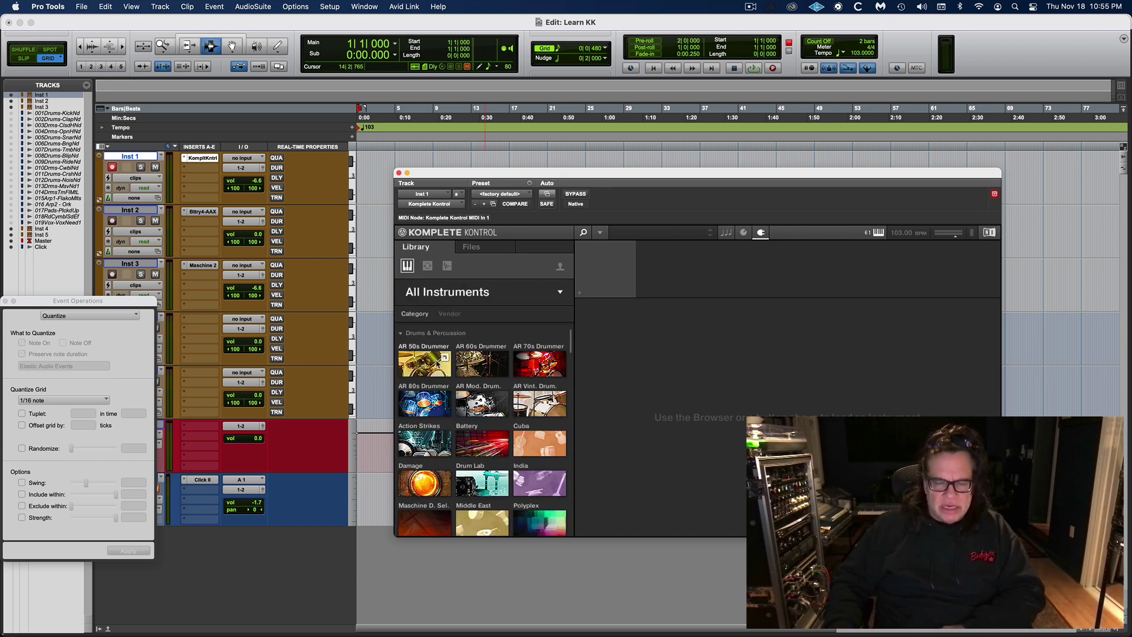
click(442, 333)
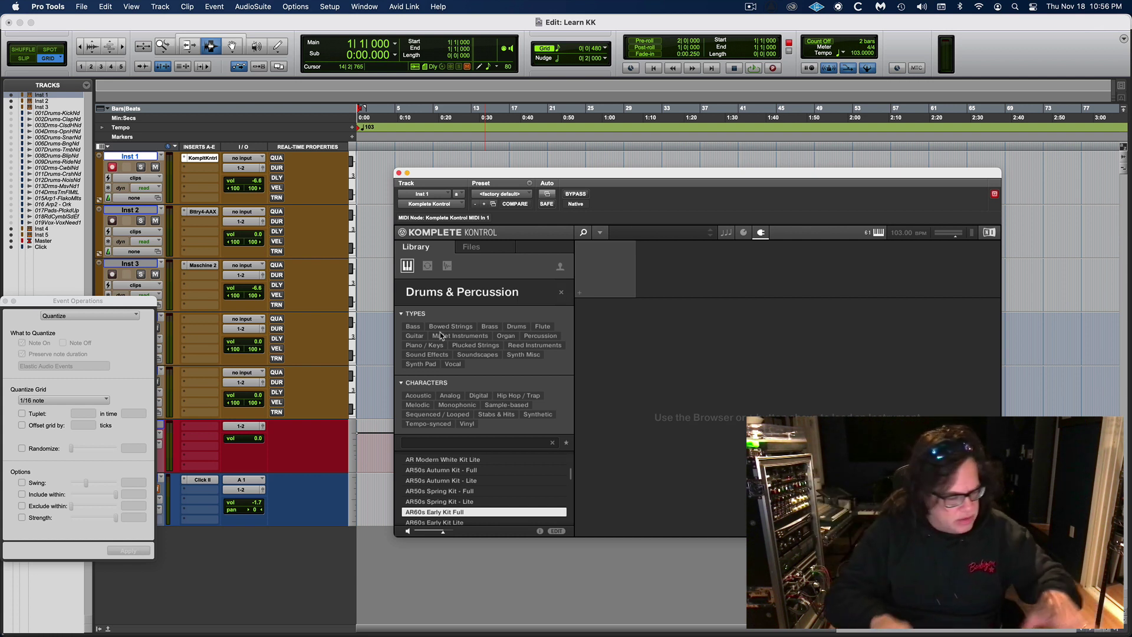
click(441, 336)
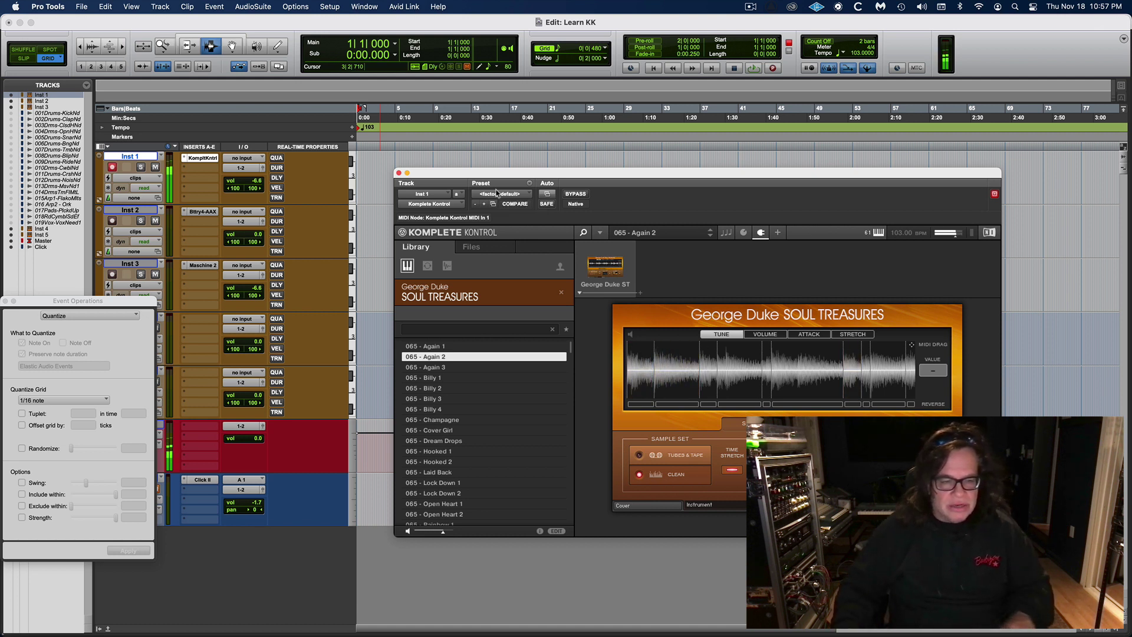
Move the Event Operations window away from the track controls and mute the Inst 3 track after a short playback
key(space)
drag(117, 301, 19, 355)
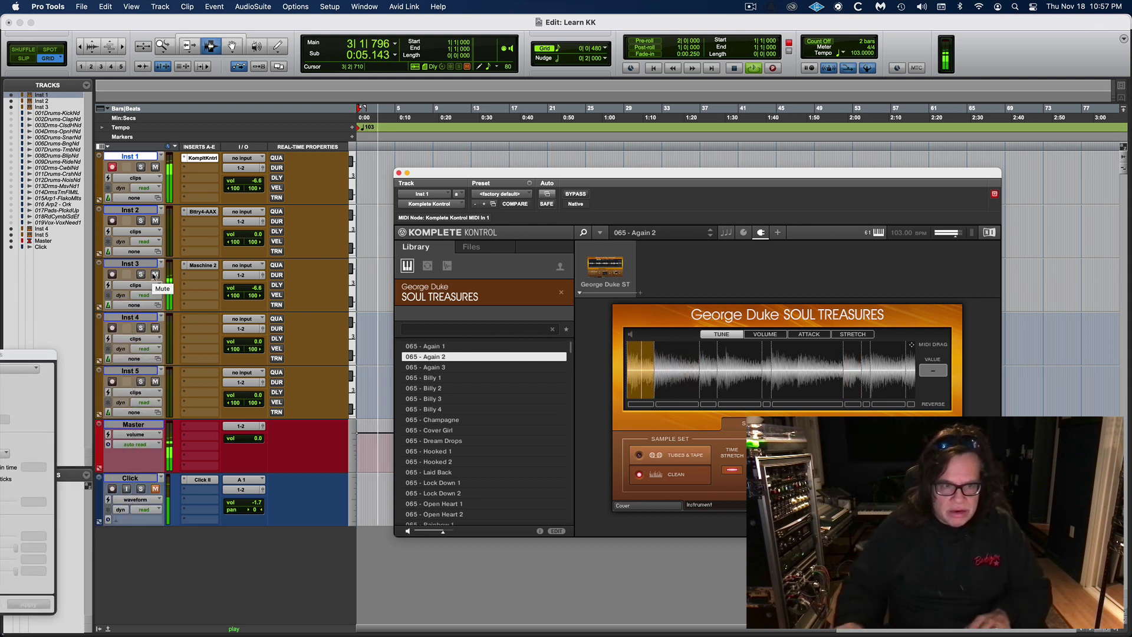
key(space)
click(154, 275)
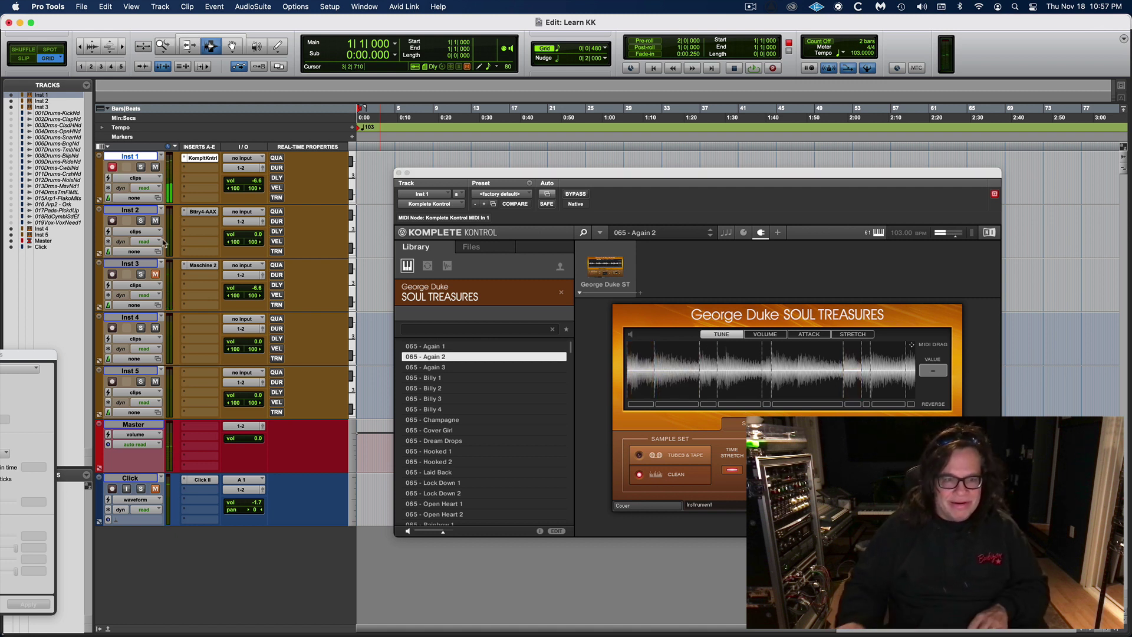
Unmute the Click track and play the session to audition the Soul Treasures loop against the tempo, then stop playback
key(space)
key(space)
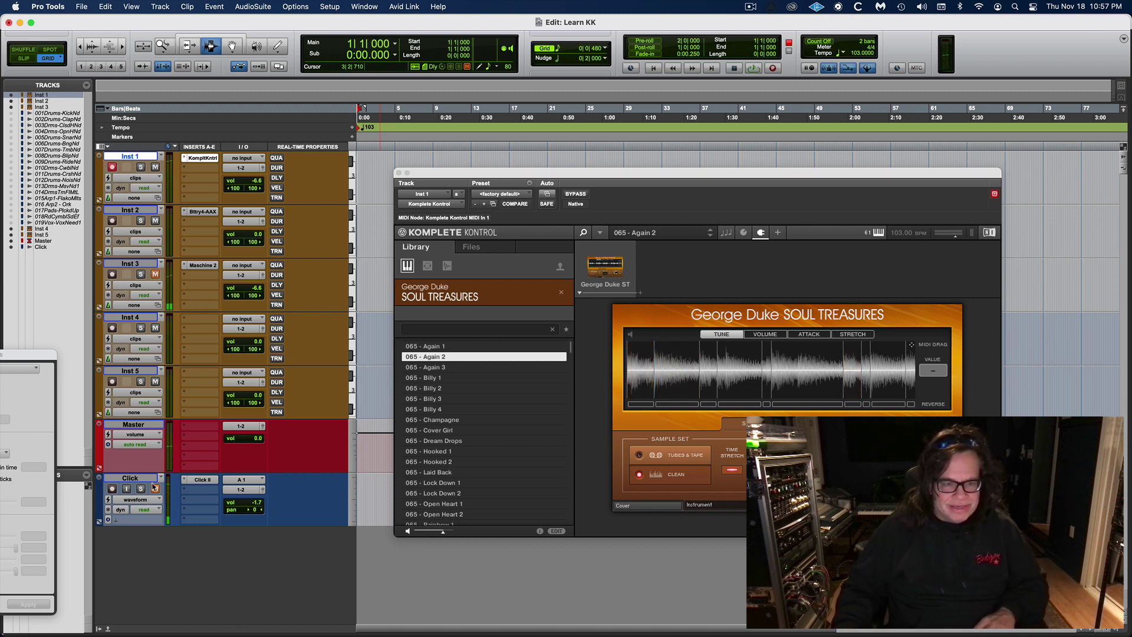
key(space)
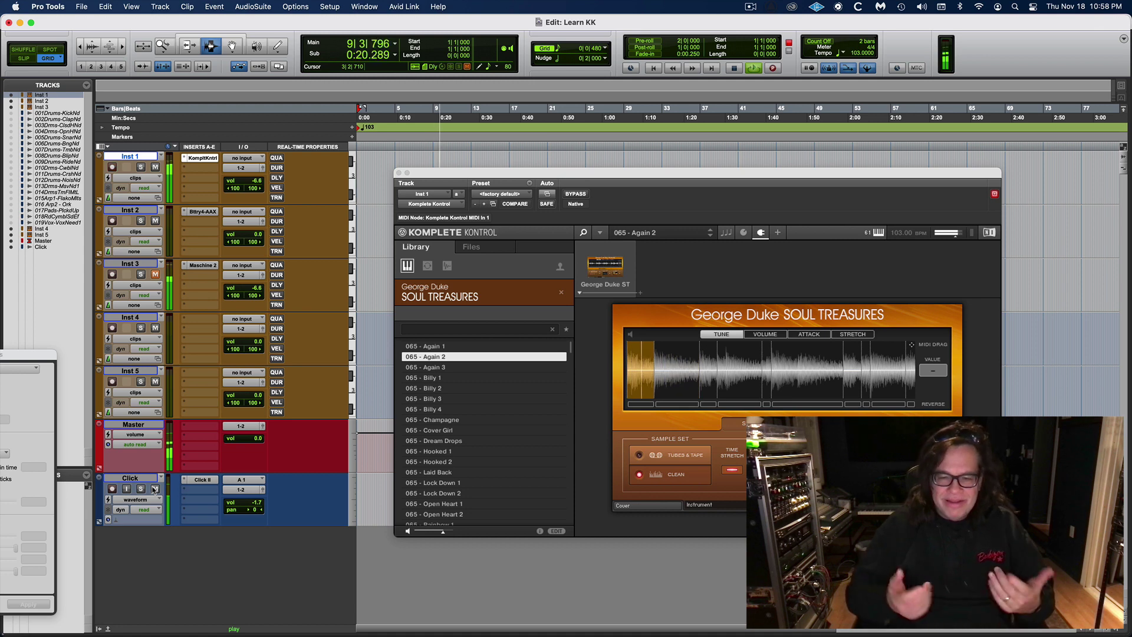
key(space)
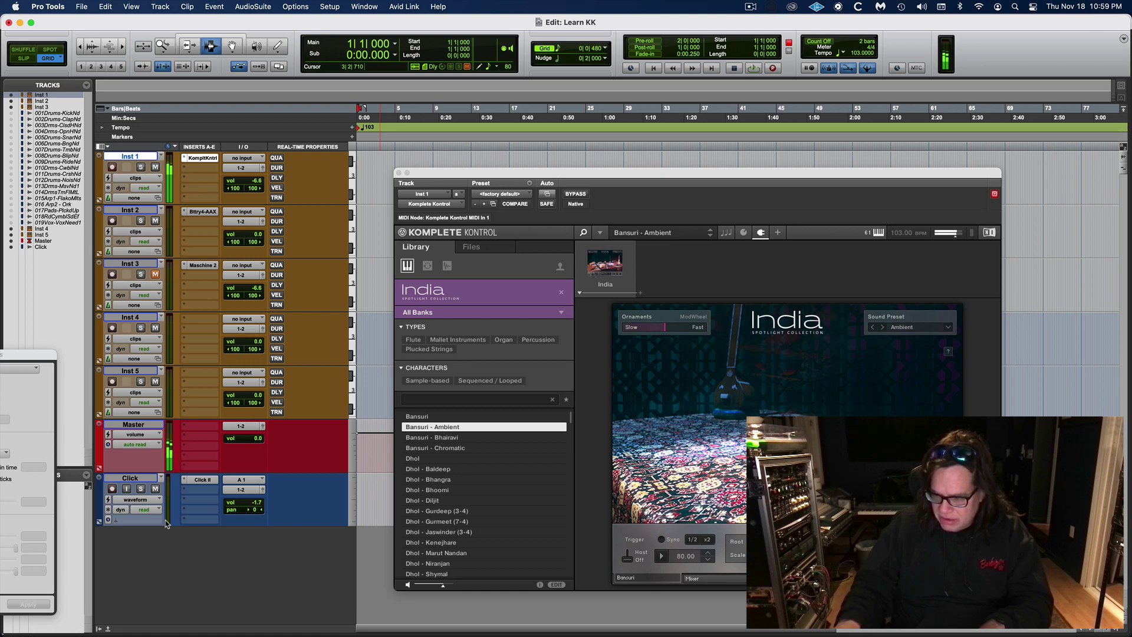
Close the Learn KK session
key(shift+r)
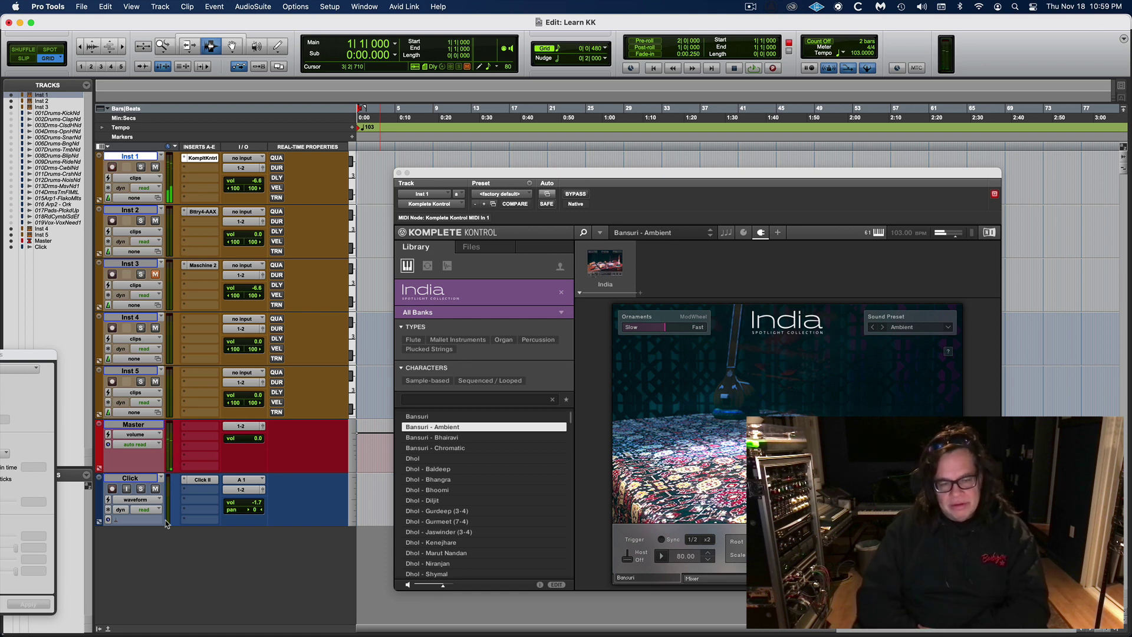
key(super+shift+w)
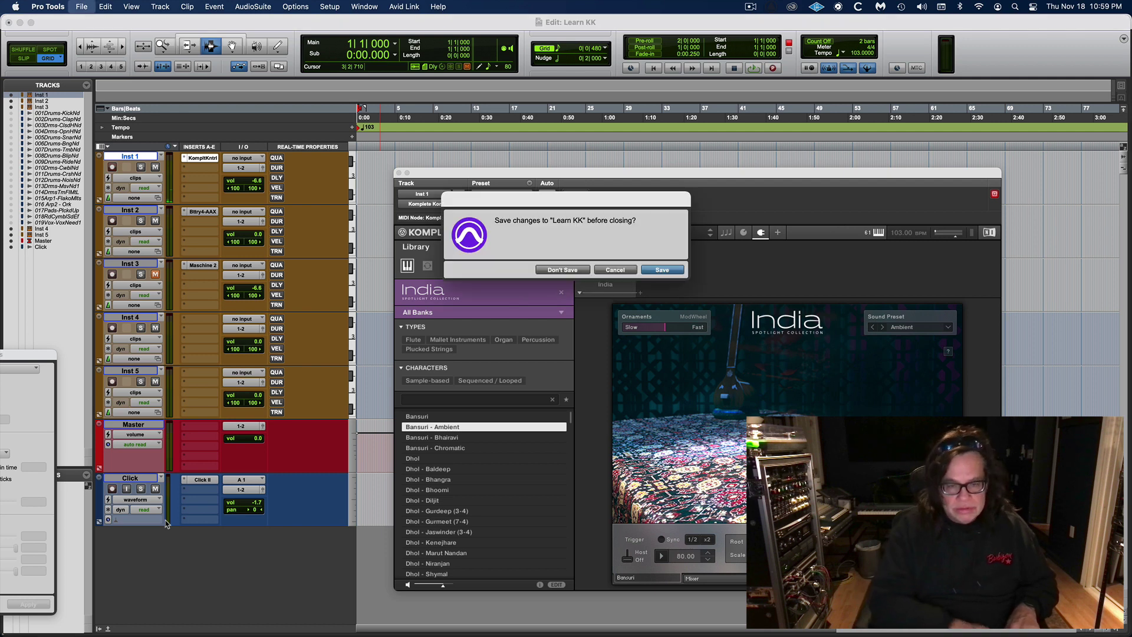